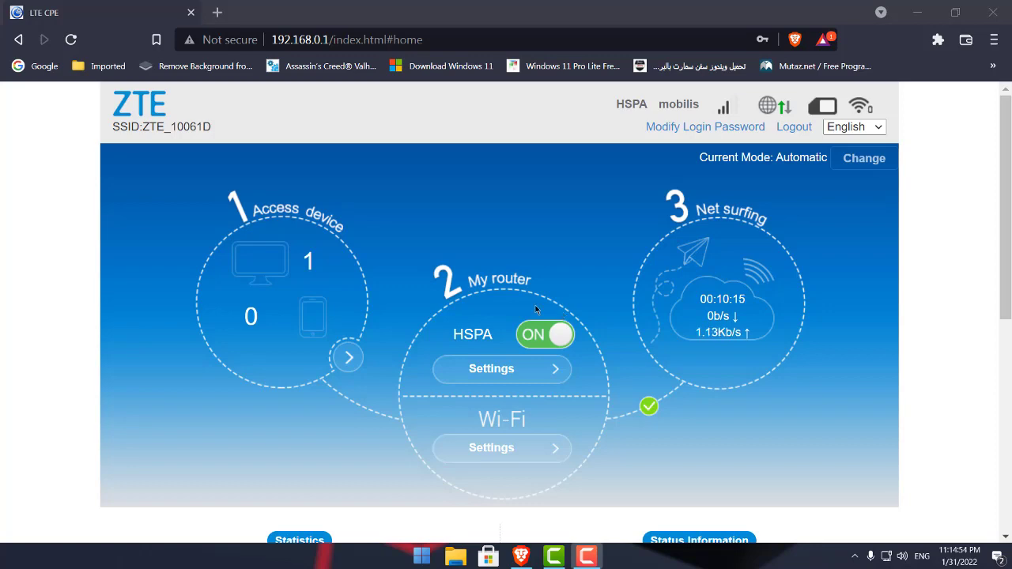
Minimize the Brave window showing the ZTE LTE CPE web interface.
click(918, 7)
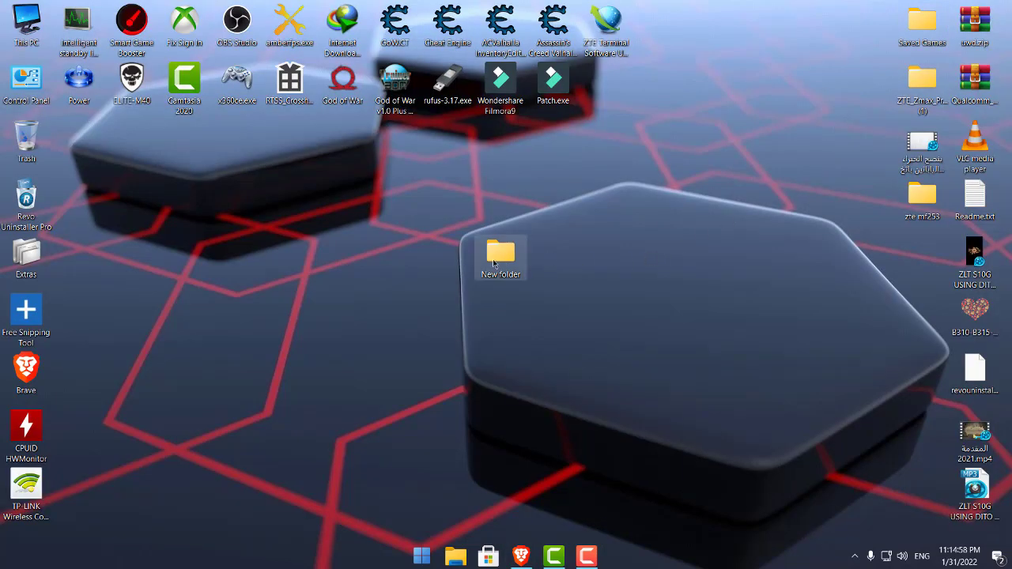
Open 20220131_121155.jpg from New folder and zoom in on the blue mark beside the connector.
double_click(501, 255)
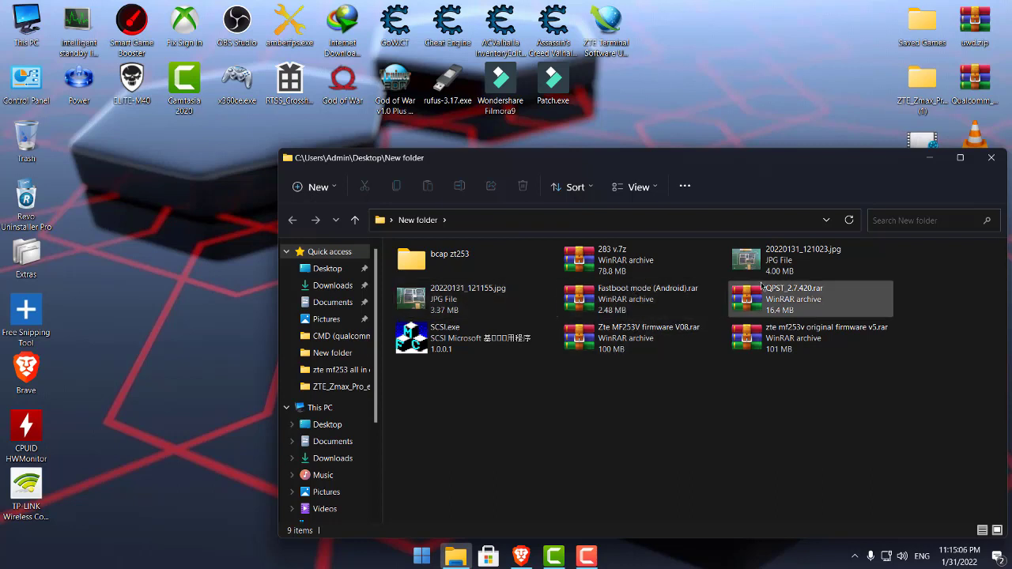
double_click(432, 293)
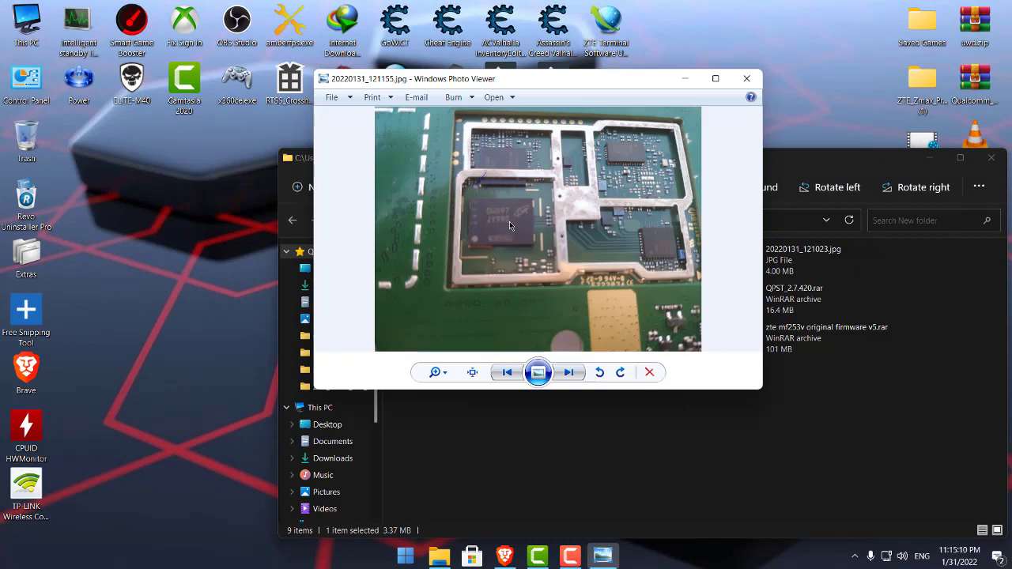
scroll(509, 221, up, 4)
scroll(500, 216, down, 1)
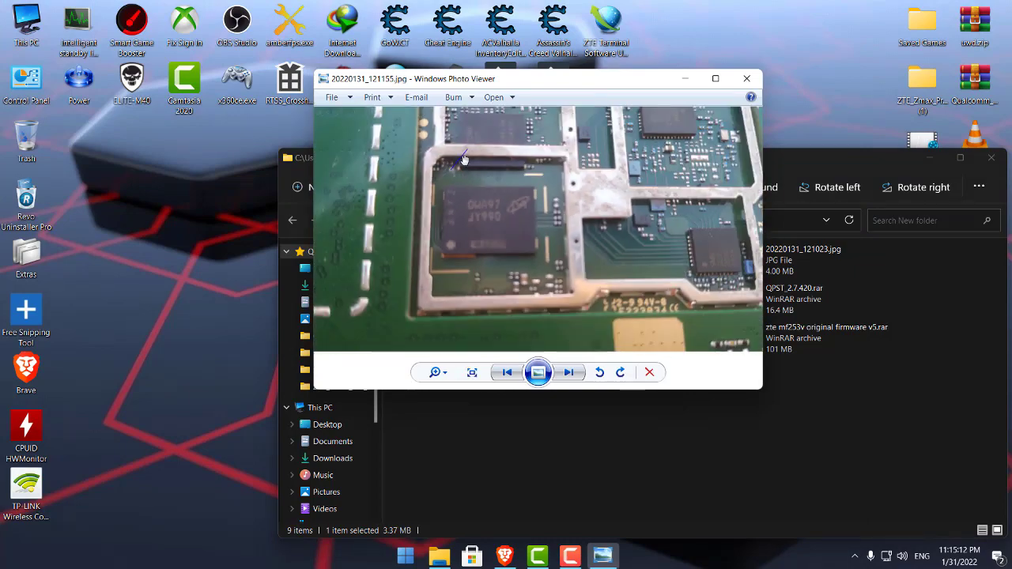
scroll(465, 162, up, 3)
scroll(475, 190, up, 2)
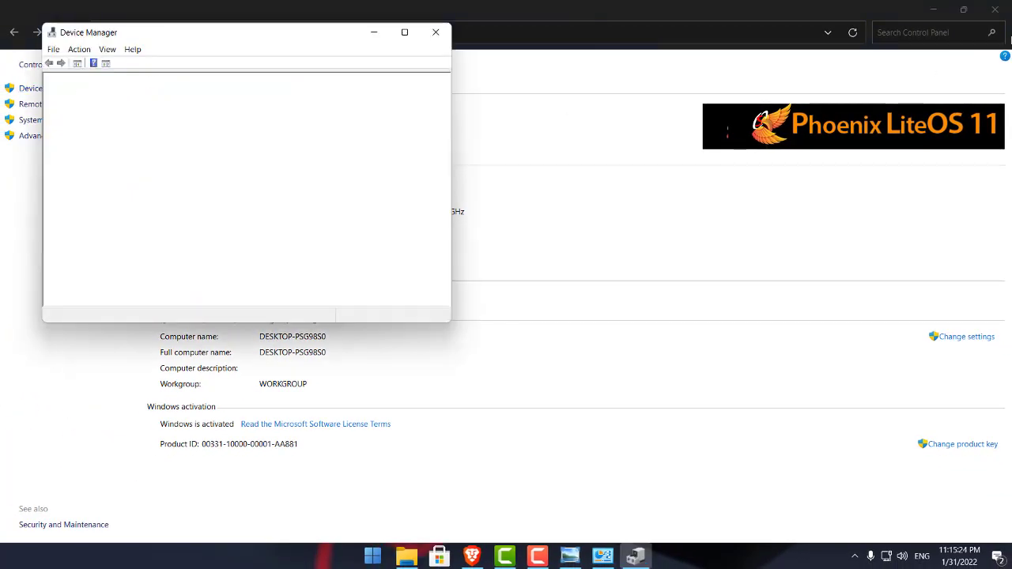
Expand Ports (COM & LPT) in Device Manager to show ZTE Diagnostics Interface (COM12) and NMEA Device (COM11).
click(1001, 8)
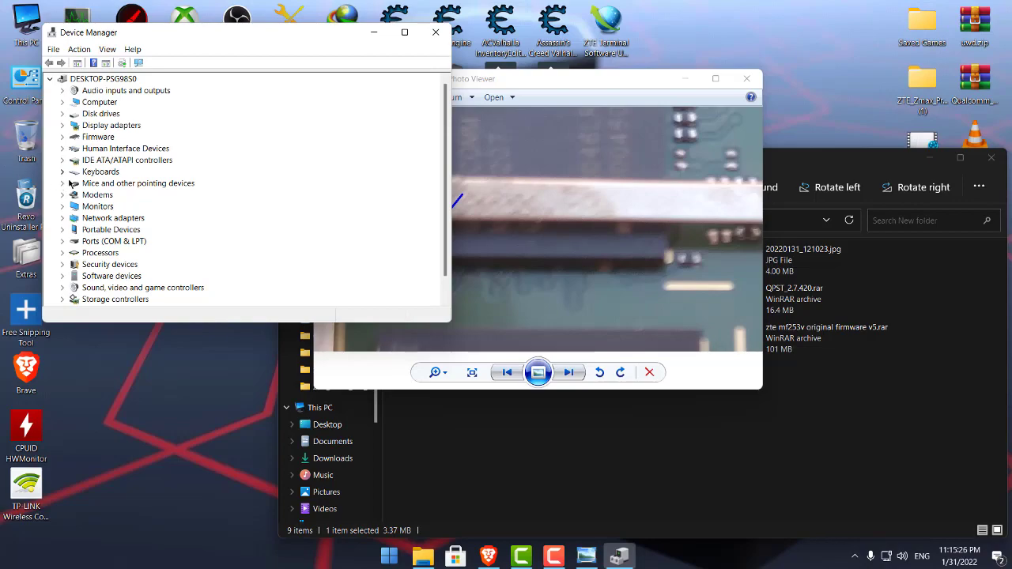
click(64, 243)
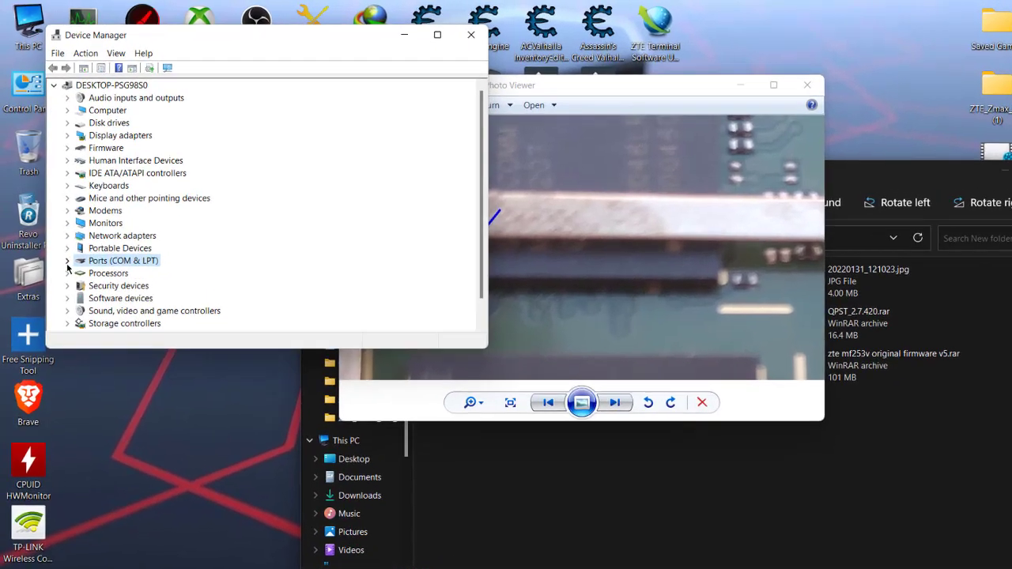
click(66, 260)
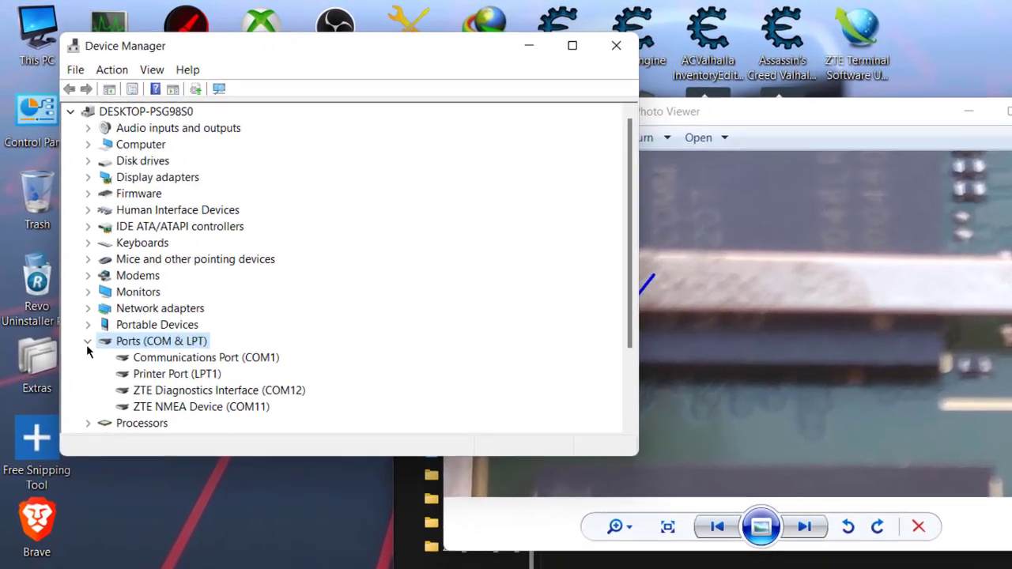
scroll(183, 297, down, 1)
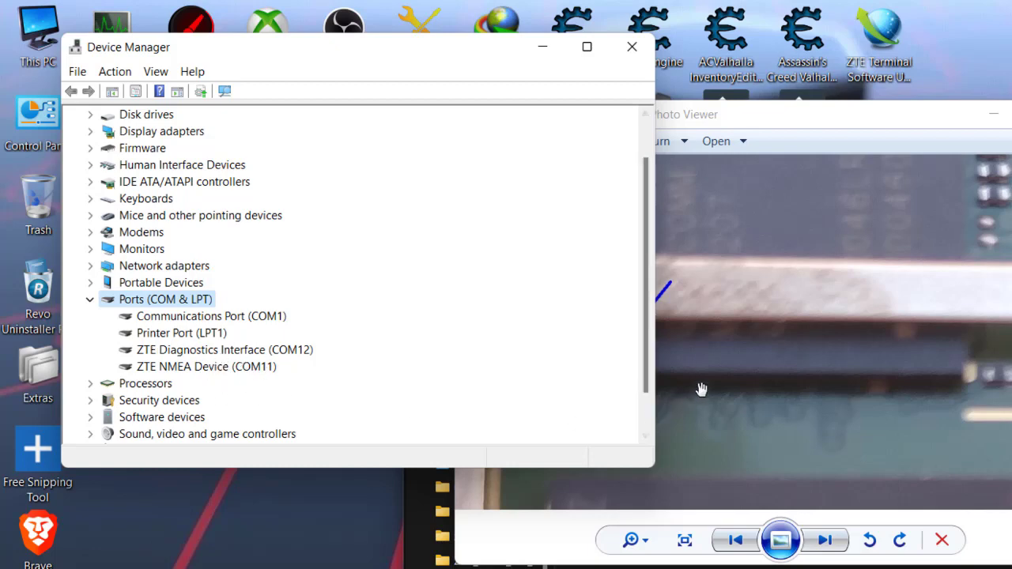
click(714, 355)
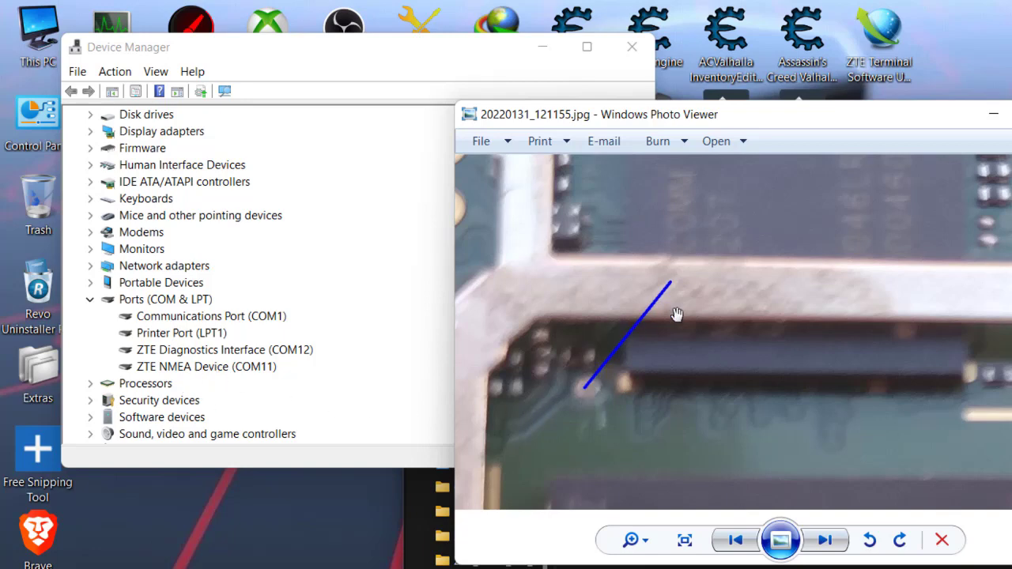
Zoom the board photo out and back in on the blue-marked pad beside the connector.
scroll(681, 310, down, 4)
scroll(699, 325, down, 2)
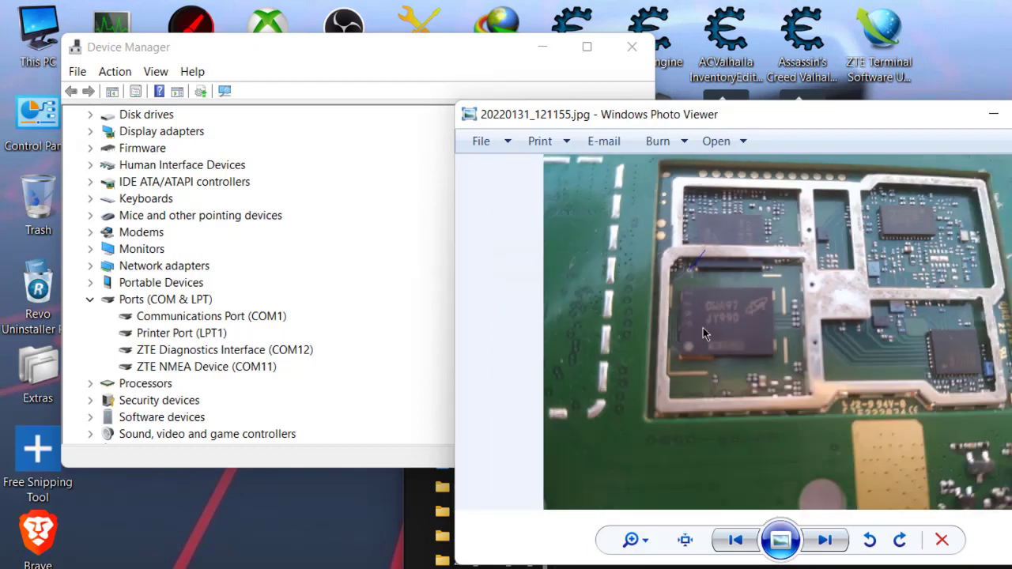
scroll(698, 255, up, 5)
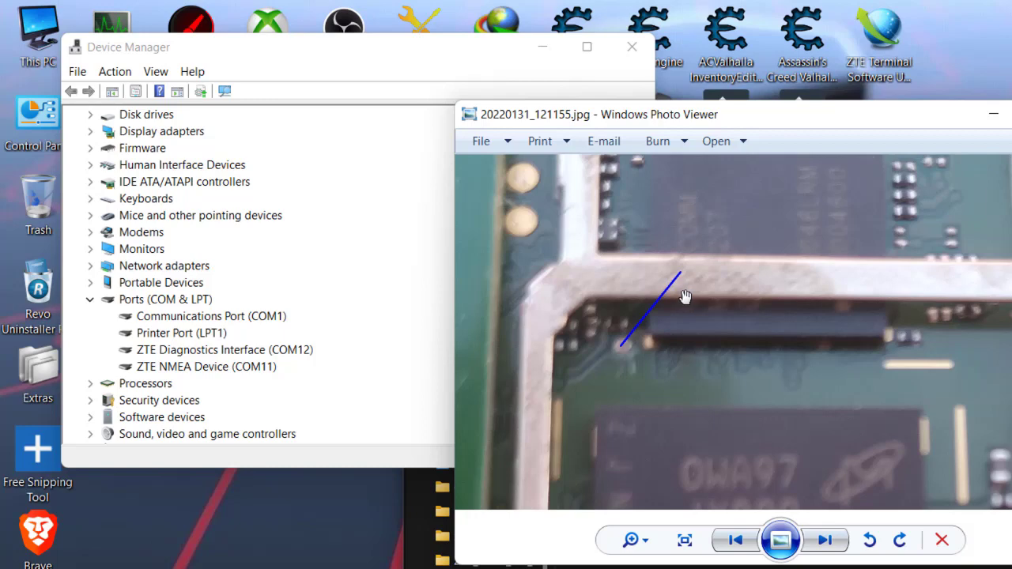
scroll(642, 325, up, 2)
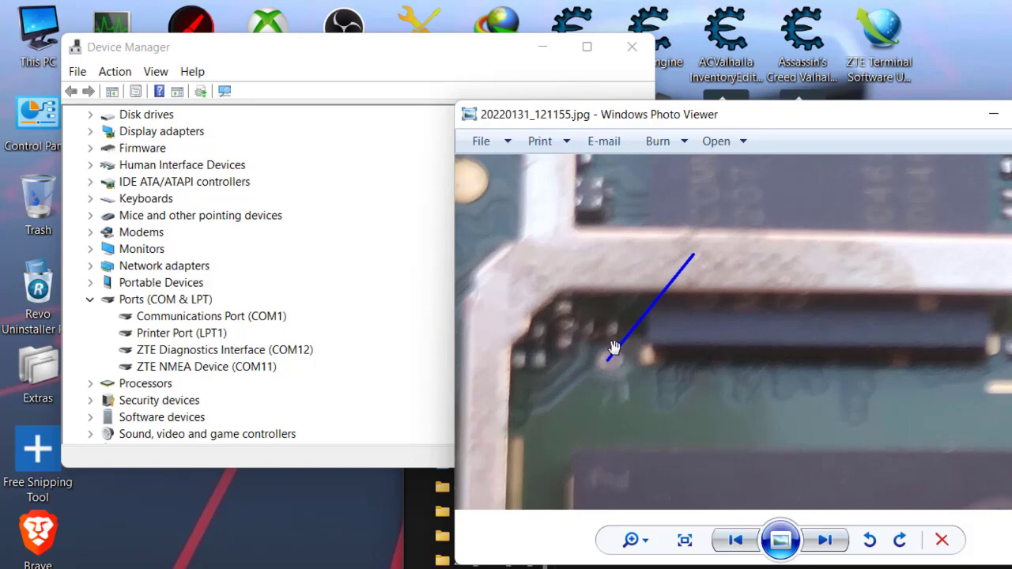
scroll(615, 348, up, 1)
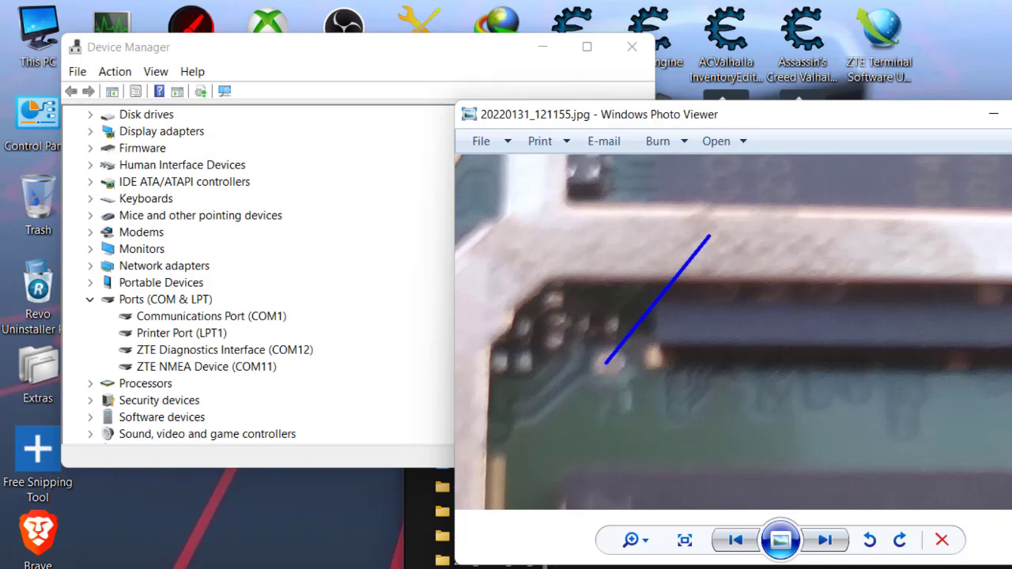
Close Windows Photo Viewer with Alt+F4.
key(alt+F4)
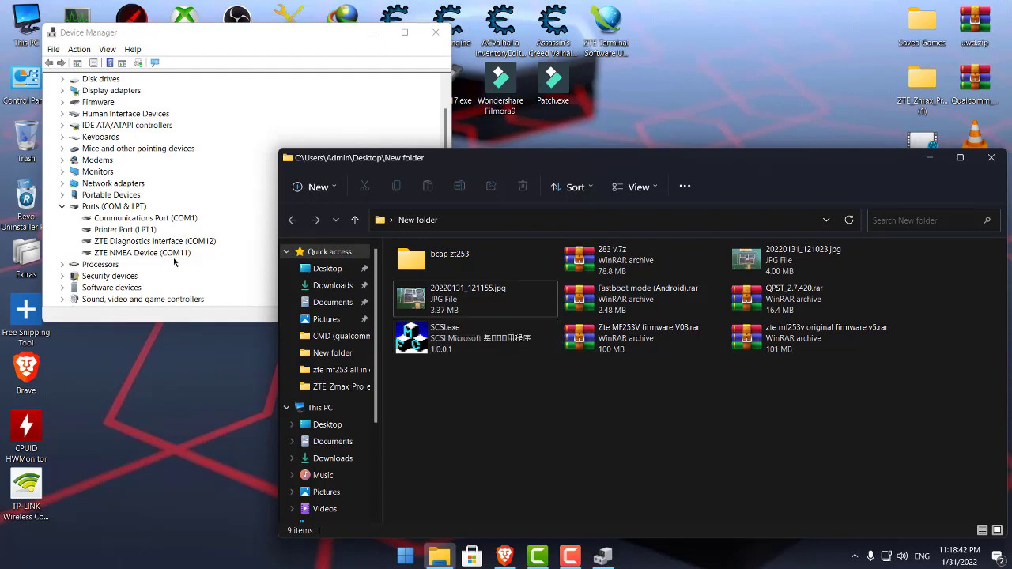
Extract the original firmware v5 archive and run MF_bckfrmfactory.cmd from Fastboot mode (Android)\Qtools.
drag(779, 342, 783, 339)
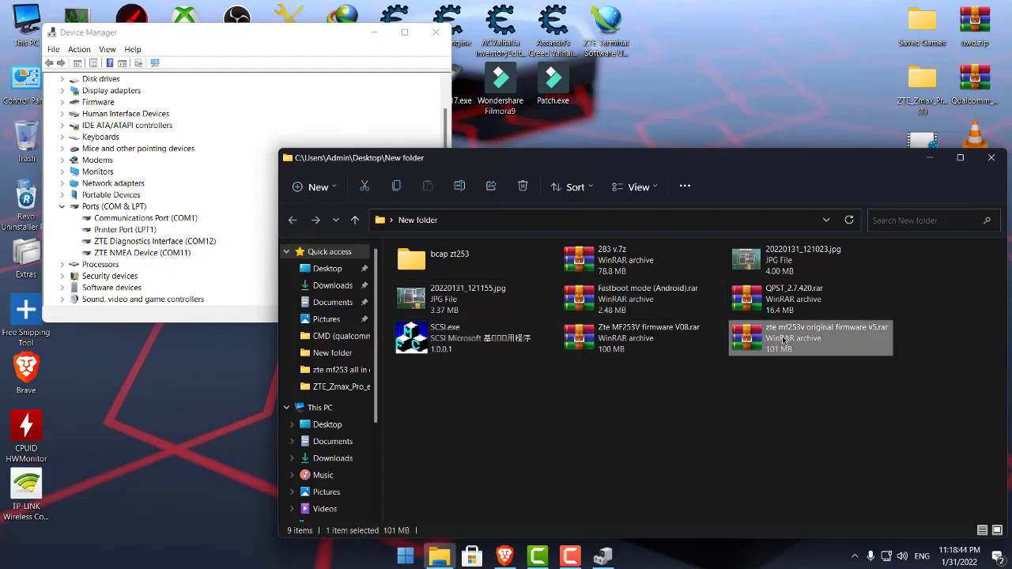
right_click(784, 339)
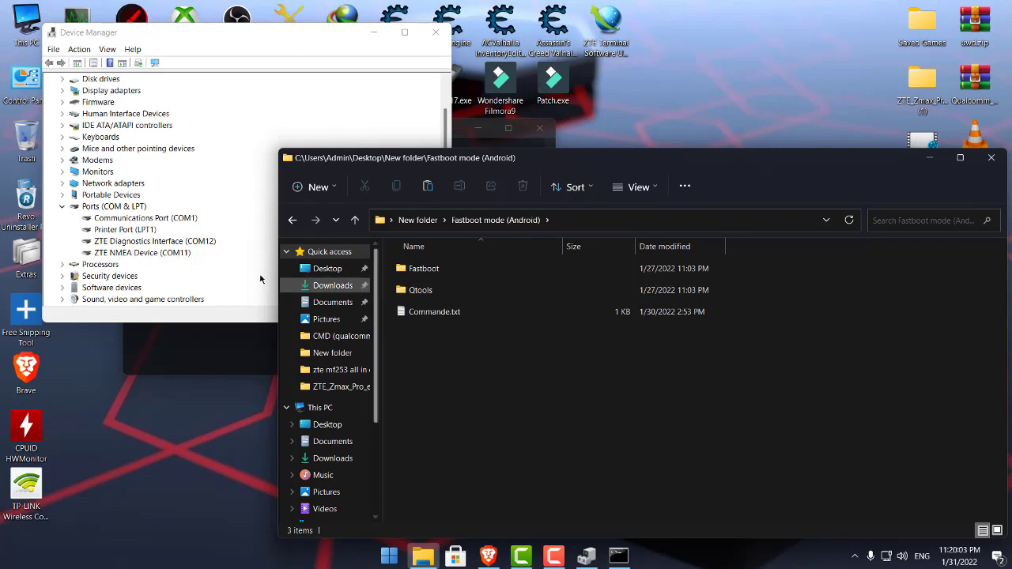
double_click(449, 290)
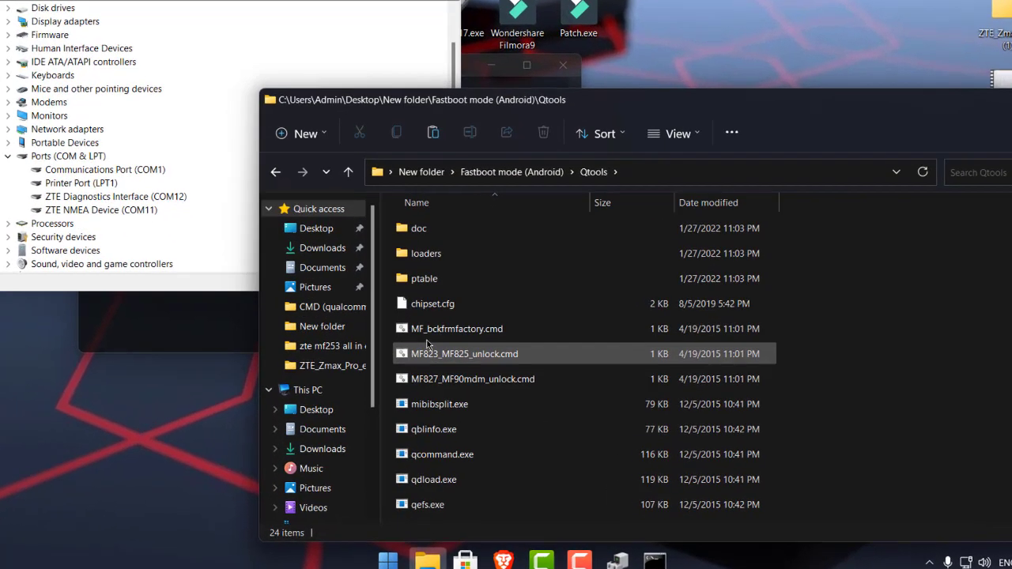
click(421, 357)
double_click(442, 242)
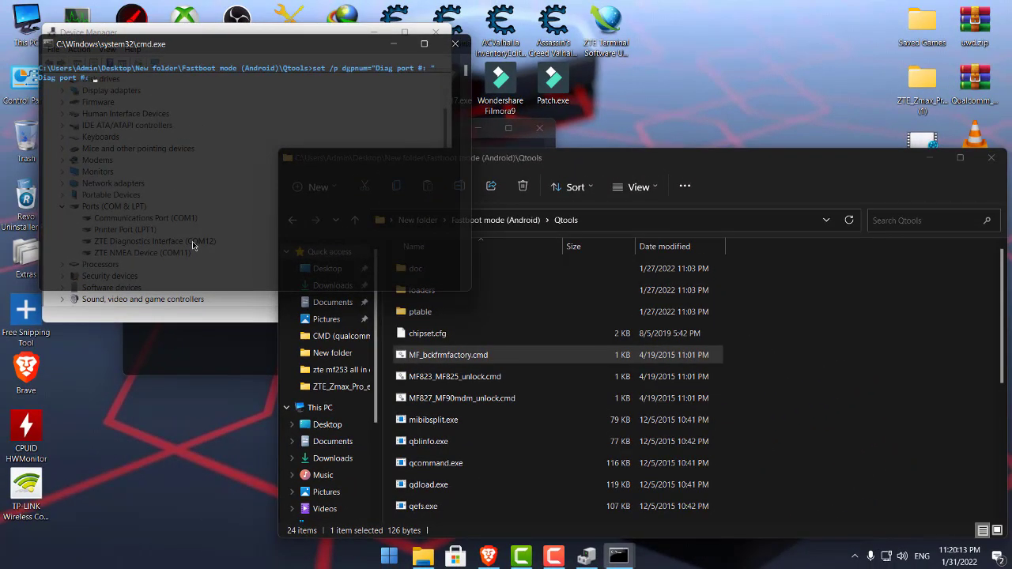
Run the factory-reset script with diag port 12 and dismiss its finished window.
text(12)
key(Return)
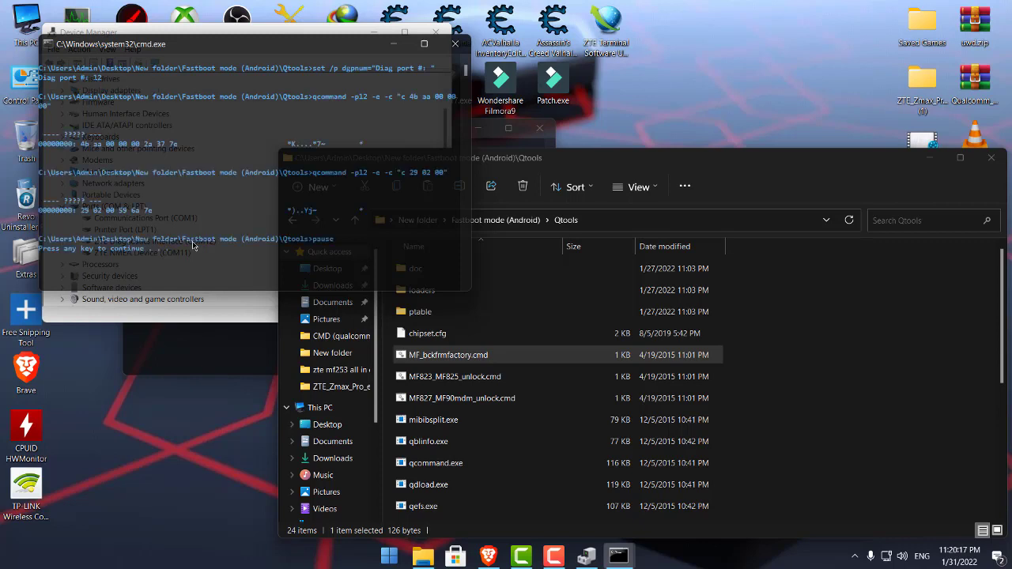
key(Return)
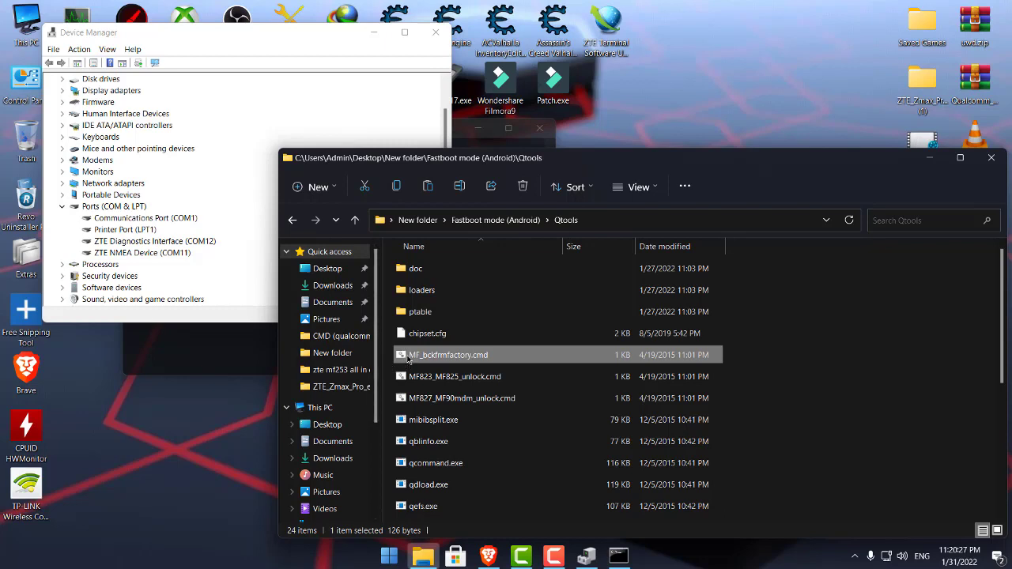
Rerun MF_bckfrmfactory.cmd with port 12 and close the Qtools folder window.
double_click(408, 360)
text(1)
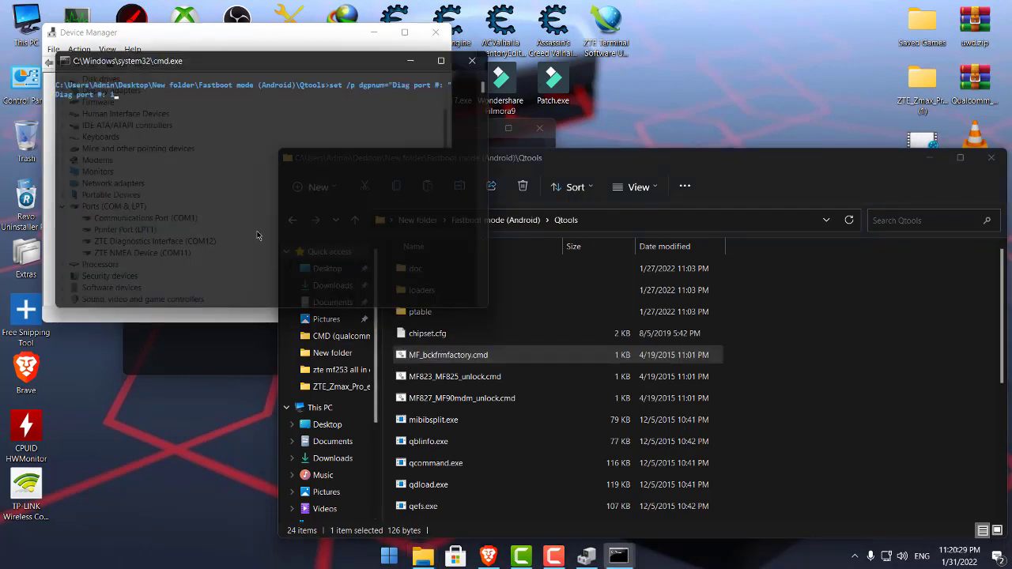
text(2)
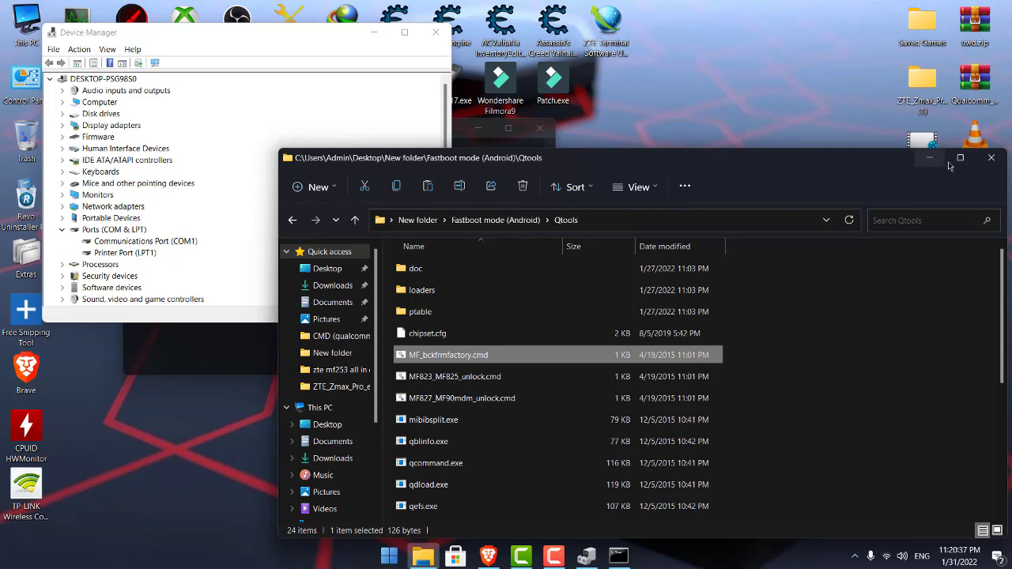
click(990, 157)
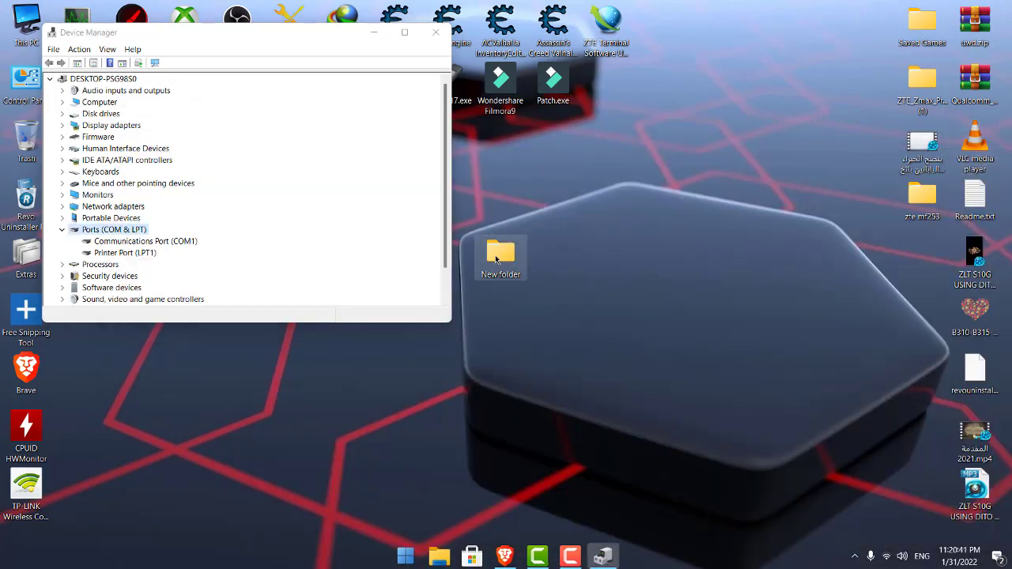
Open New folder on the desktop and select SCSI.exe, then the photo 20220131_121023.jpg.
double_click(496, 258)
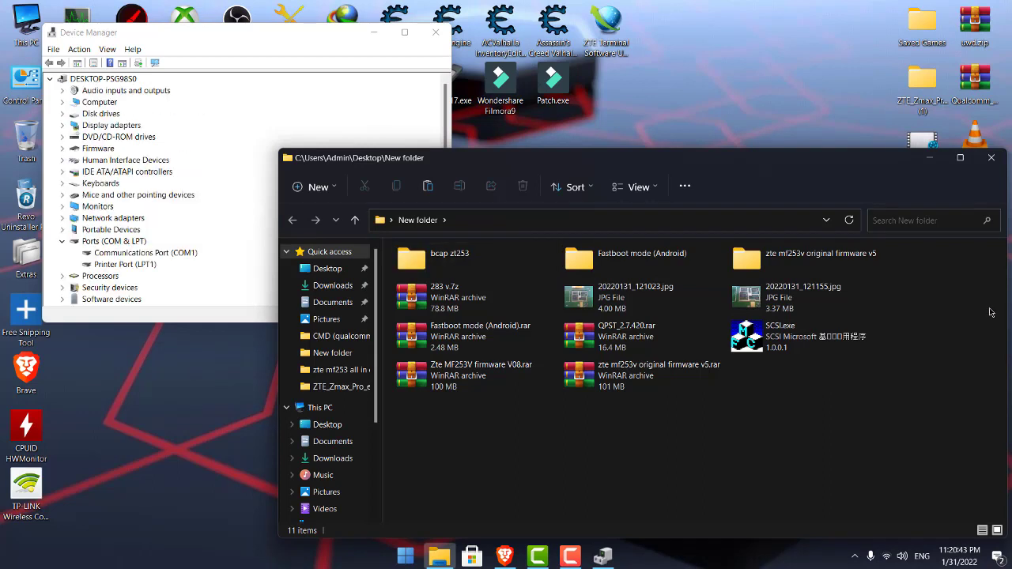
mouse_move(808, 340)
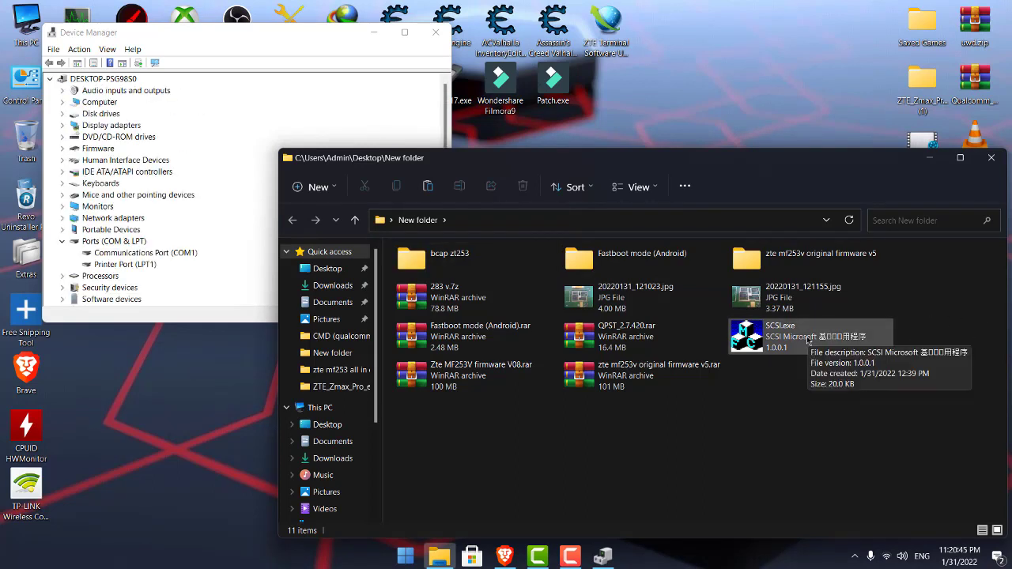
click(791, 336)
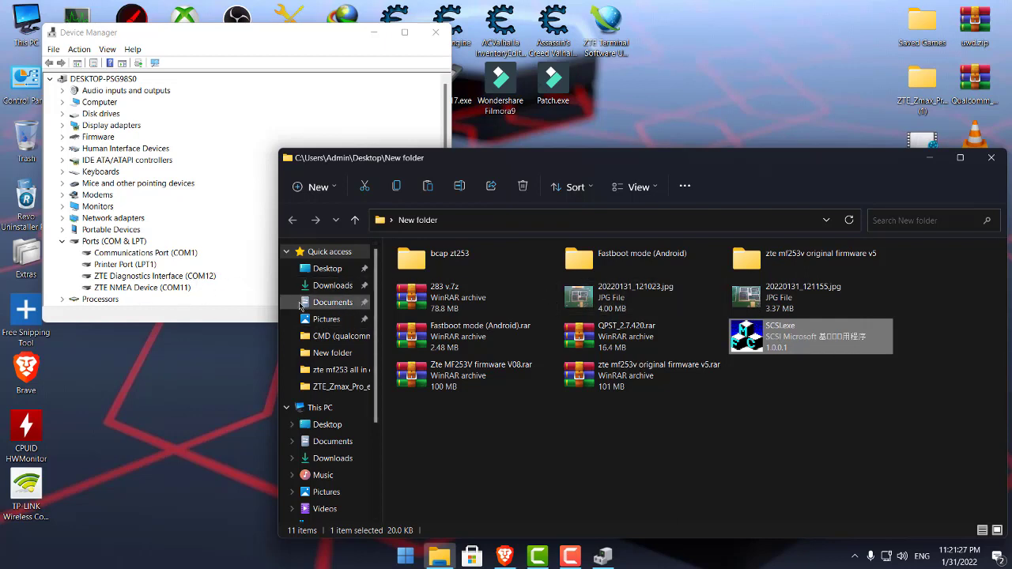
click(601, 308)
View photo 20220131_121023.jpg, then open Fastboot mode (Android) > Qtools and check its full path.
double_click(601, 308)
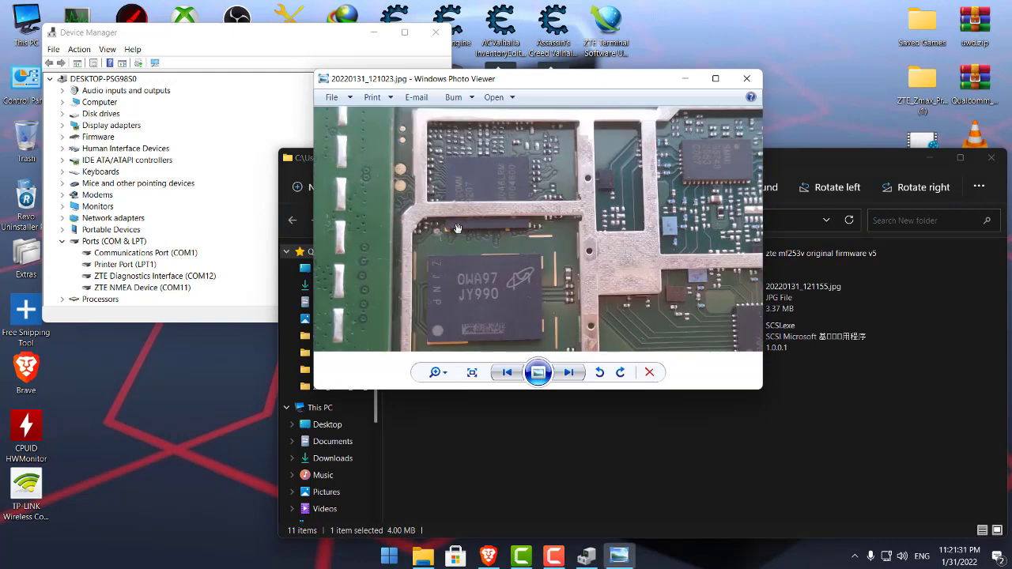
click(746, 79)
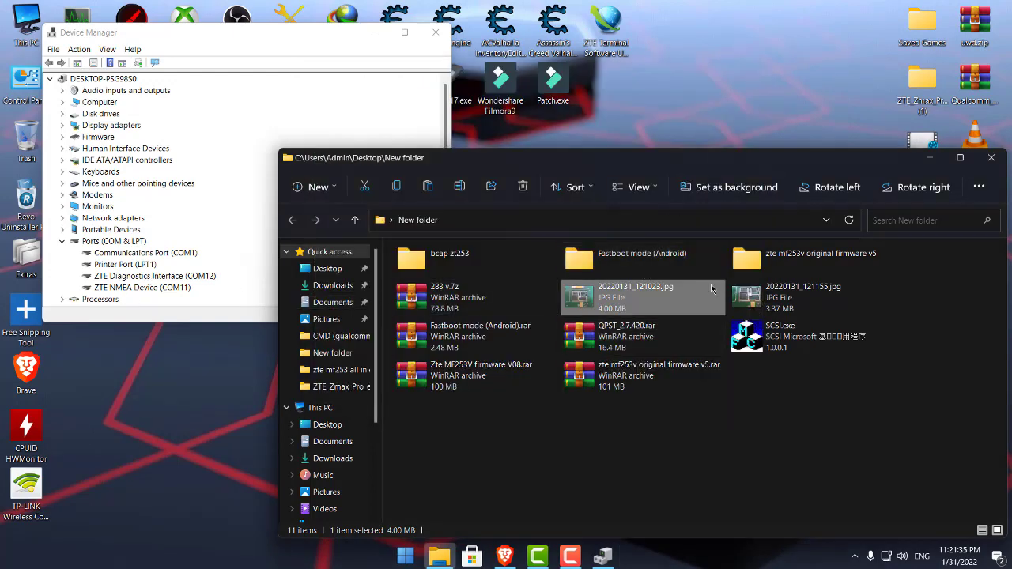
double_click(644, 271)
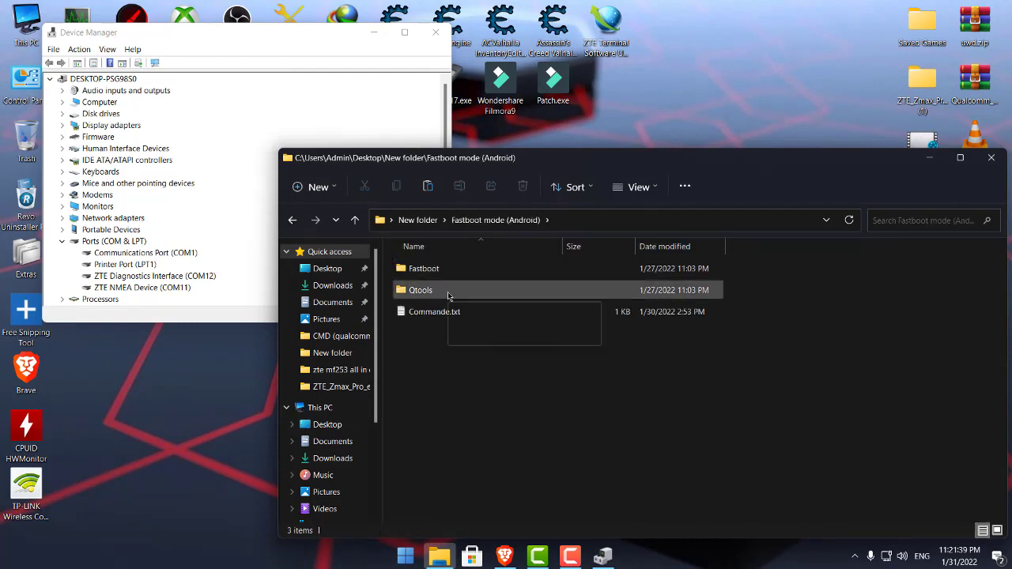
double_click(447, 291)
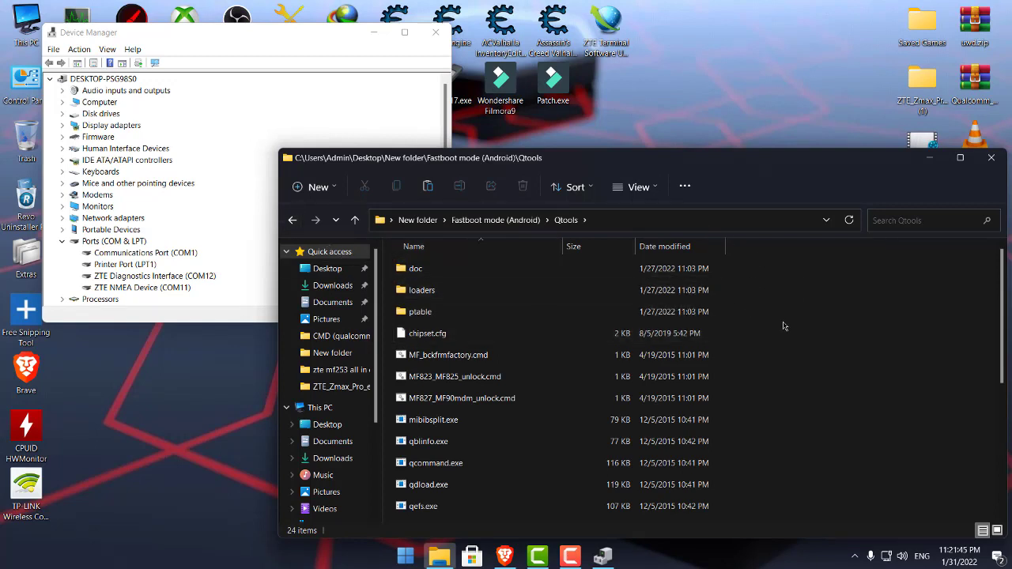
click(706, 224)
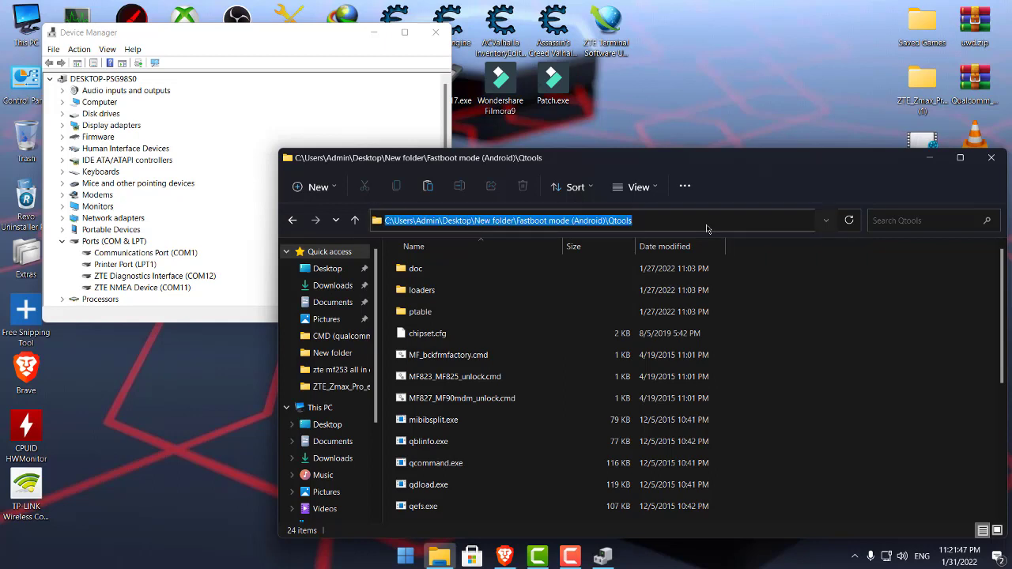
click(799, 344)
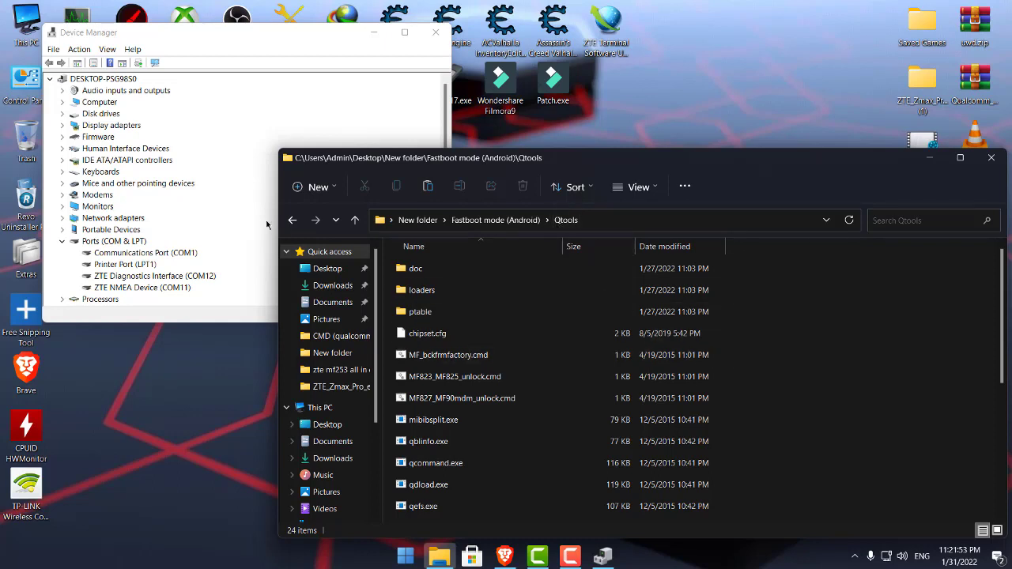
Go back up to New folder and reopen Fastboot mode (Android) > Qtools.
click(291, 220)
click(291, 220)
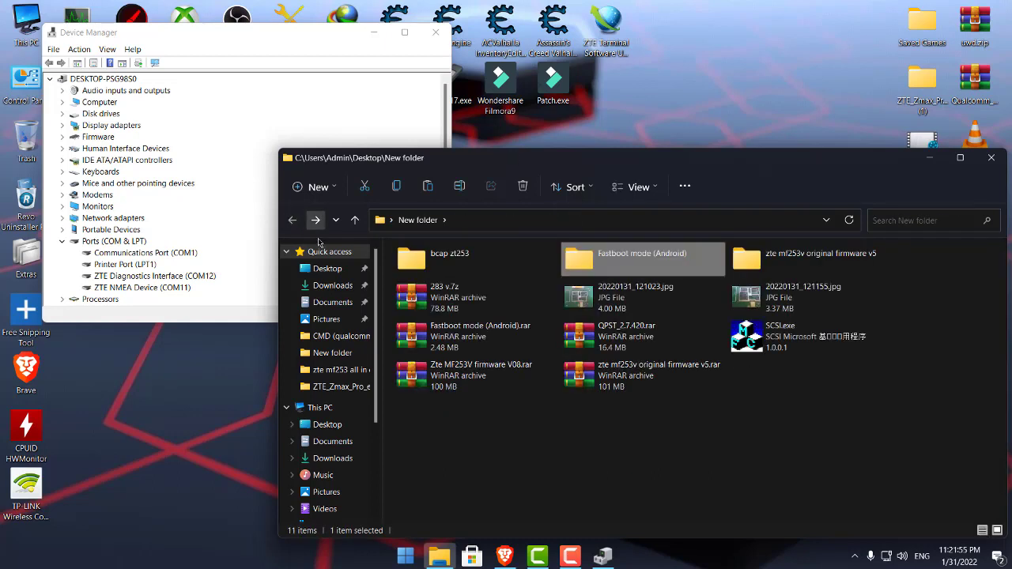
double_click(647, 264)
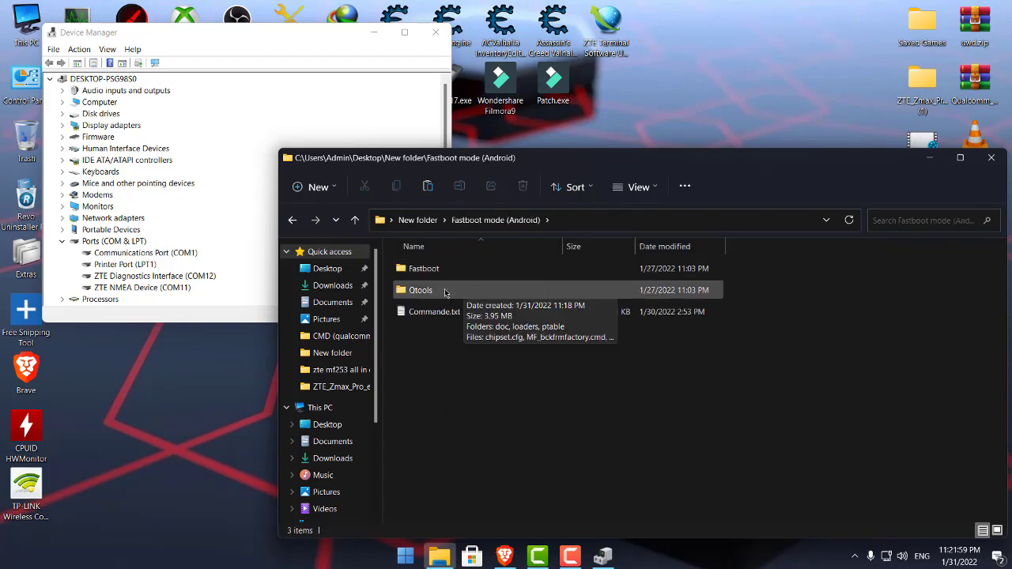
double_click(445, 291)
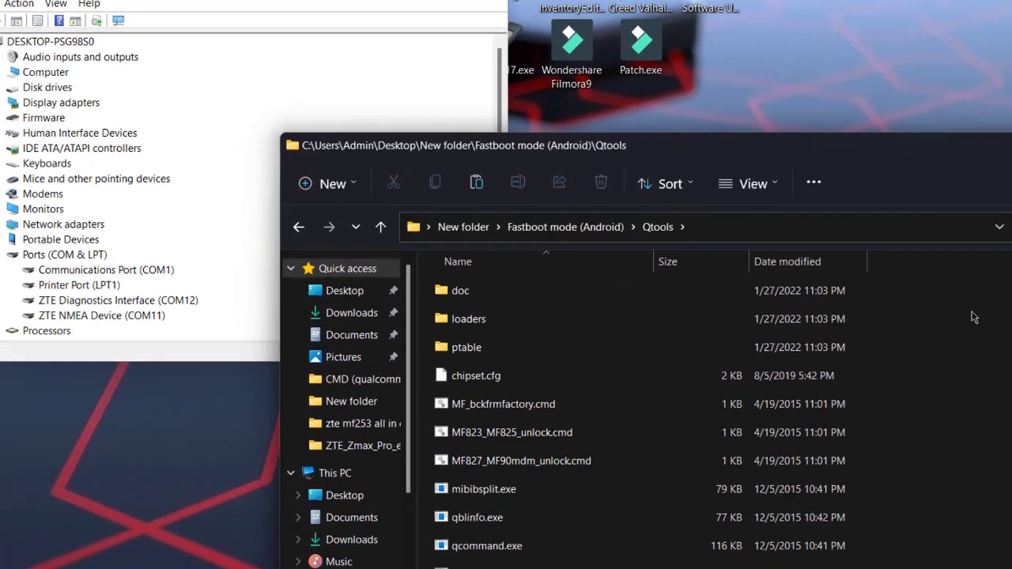
Replace the Qtools address bar path with cmd to launch Command Prompt in that folder.
right_click(974, 317)
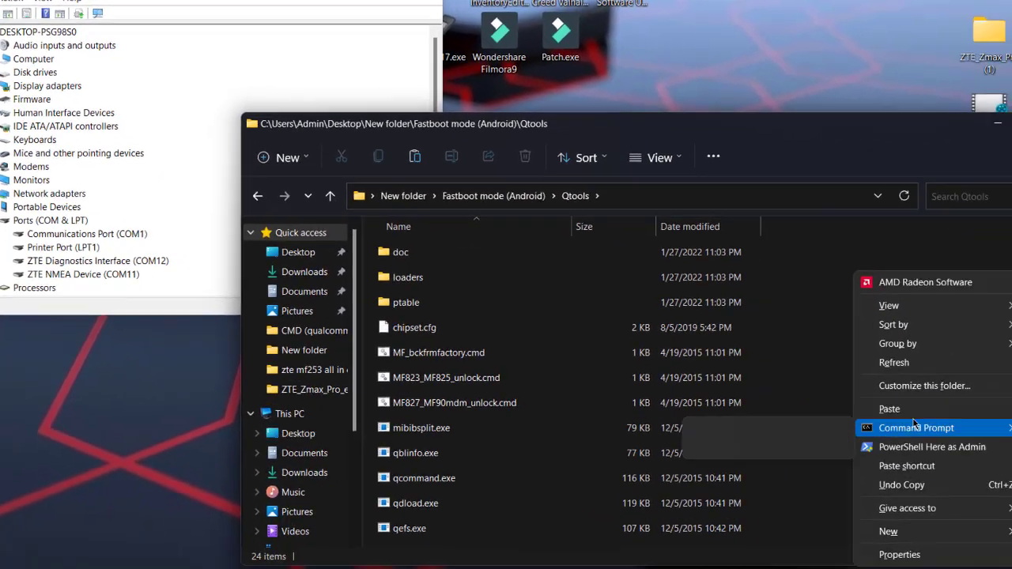
mouse_move(915, 424)
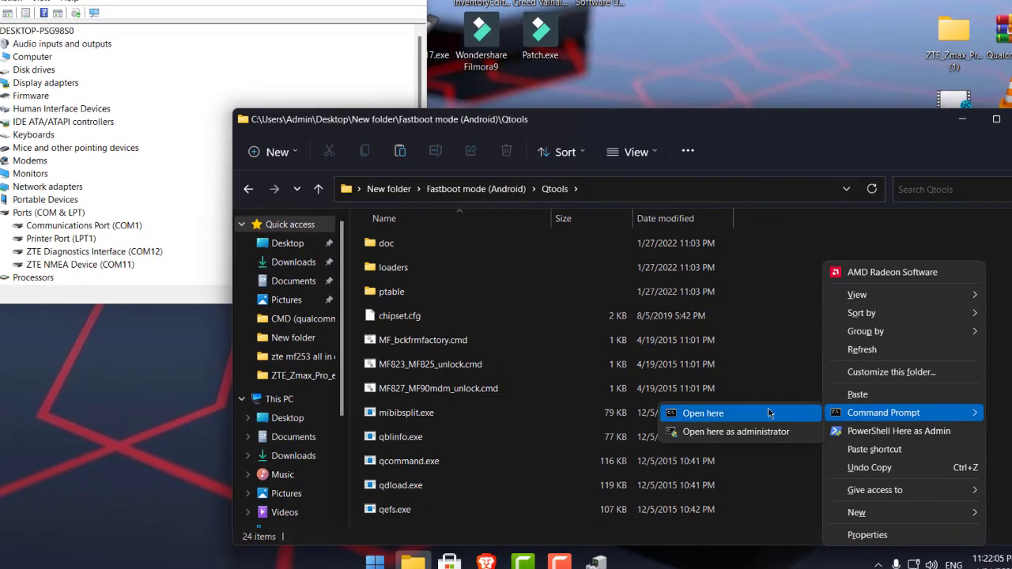
click(732, 190)
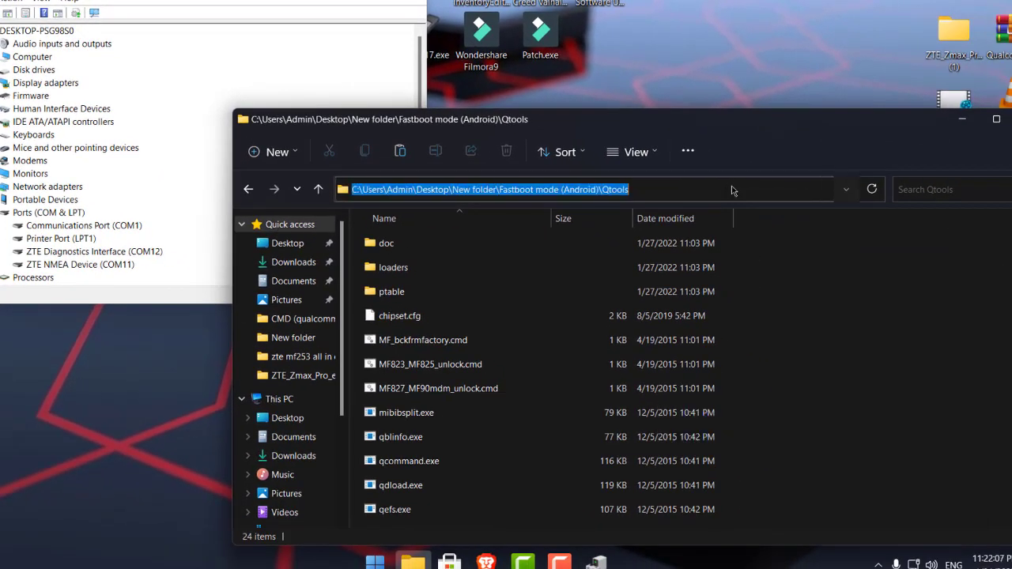
key(BackSpace)
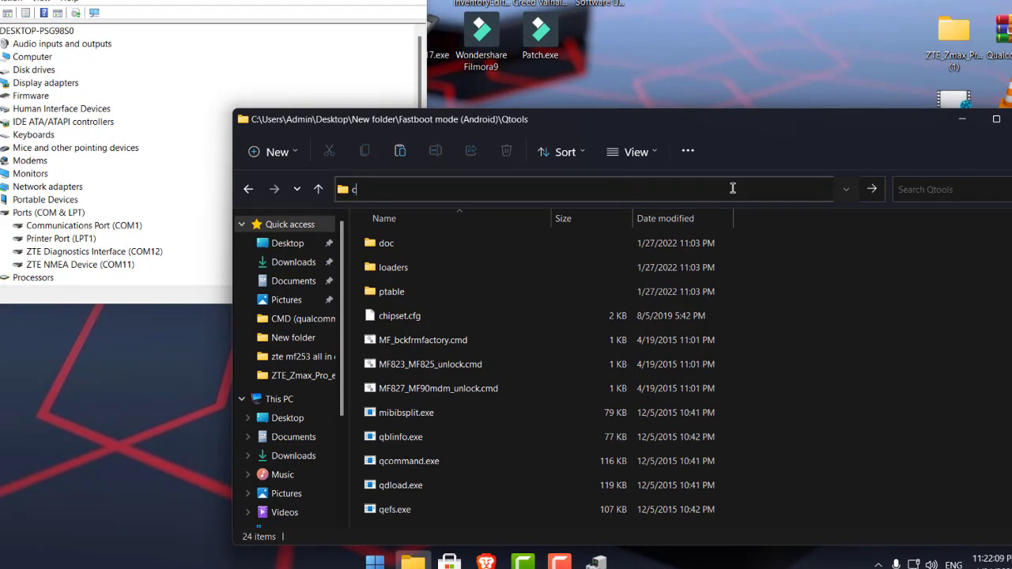
text(cmd)
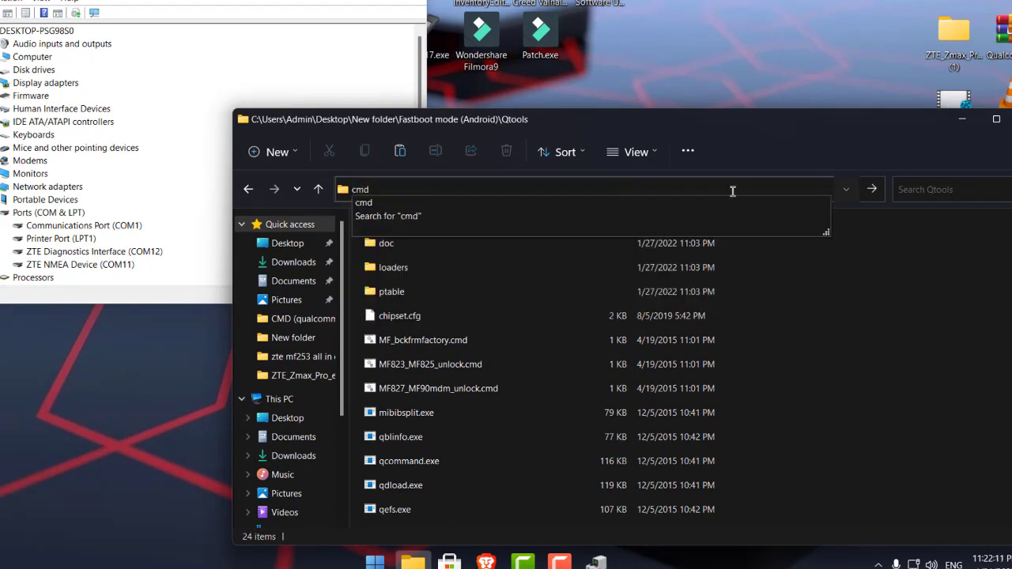
key(Return)
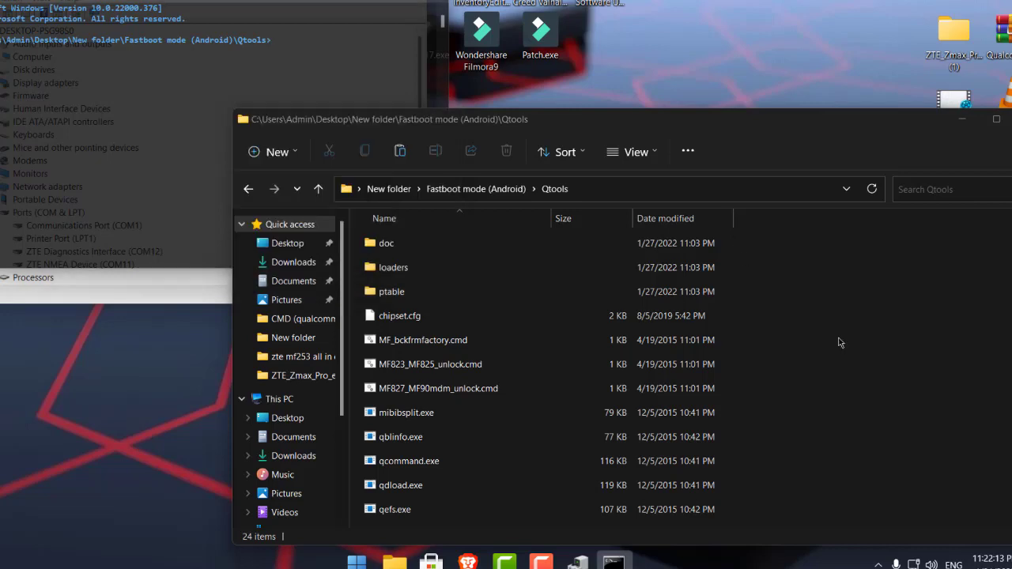
Open Commande.txt in Notepad and select the first qcommand line under Backup.
click(249, 191)
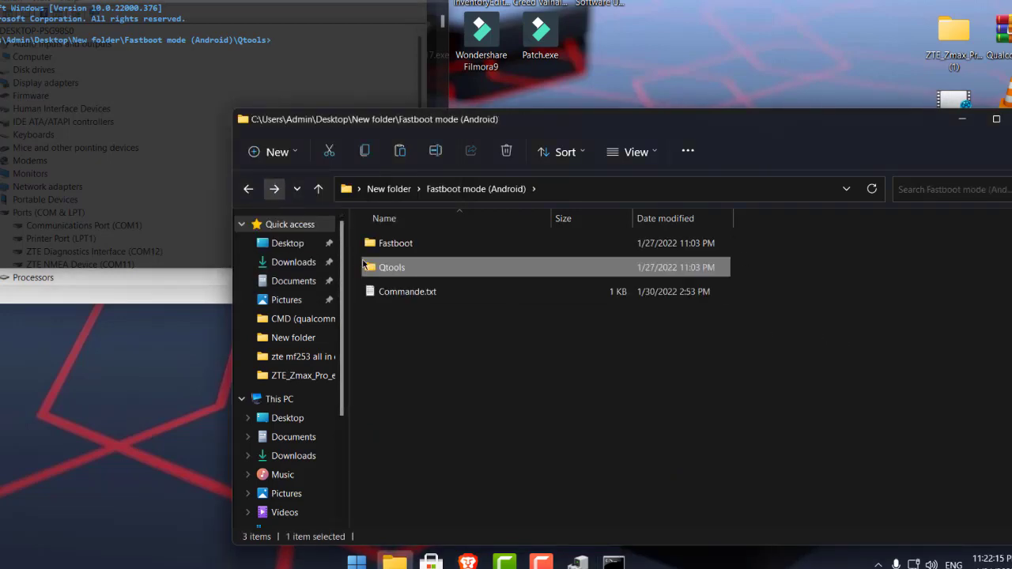
double_click(410, 302)
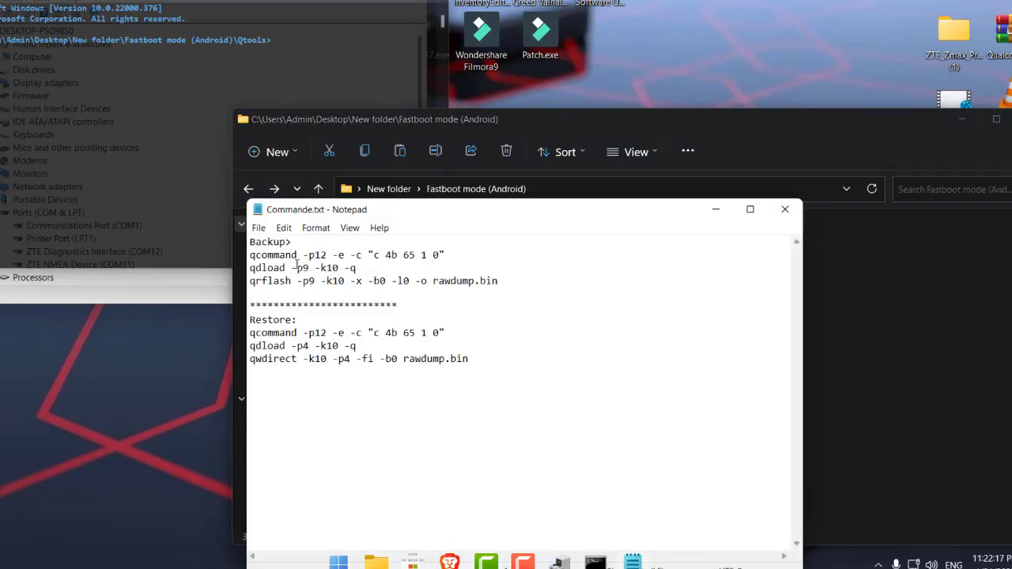
click(249, 254)
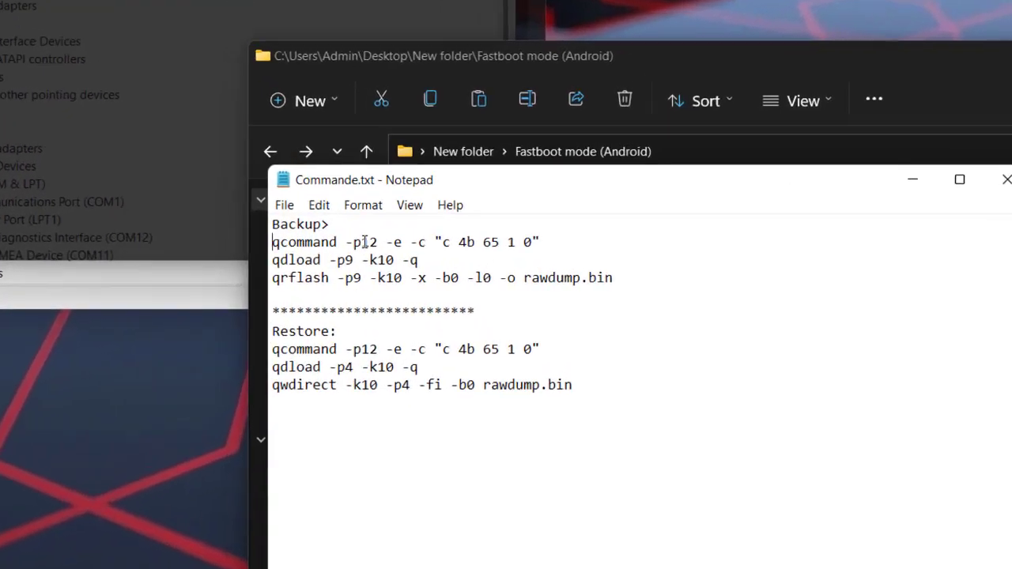
drag(365, 242, 375, 242)
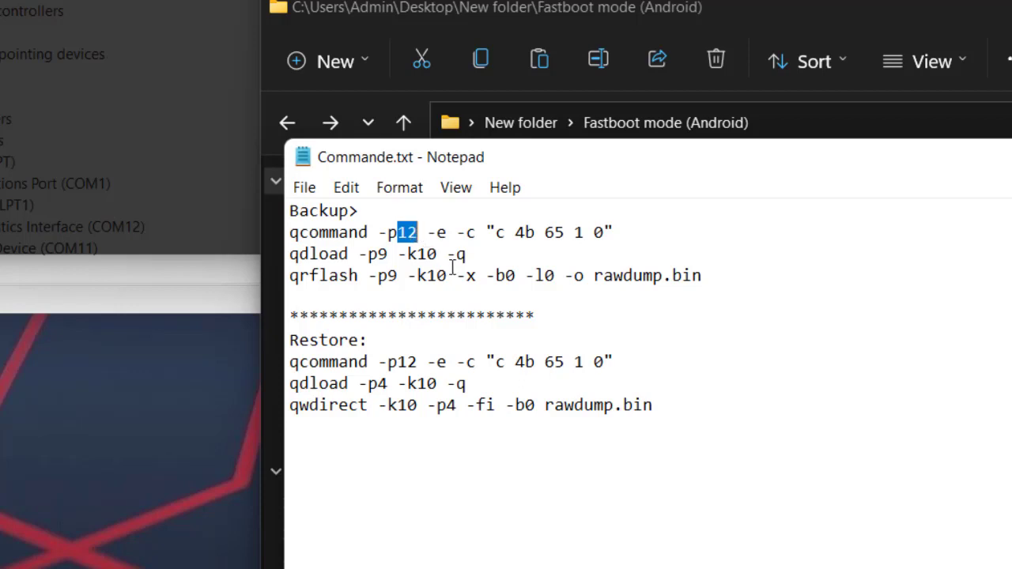
click(644, 233)
drag(625, 234, 290, 233)
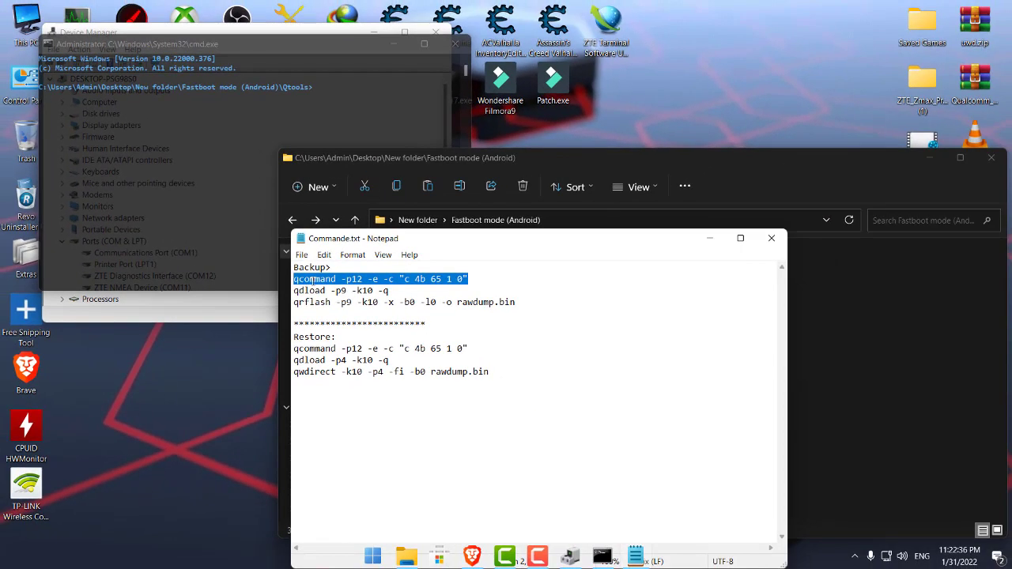
Copy the qcommand -p12 line from Commande.txt and run it in Command Prompt.
right_click(314, 279)
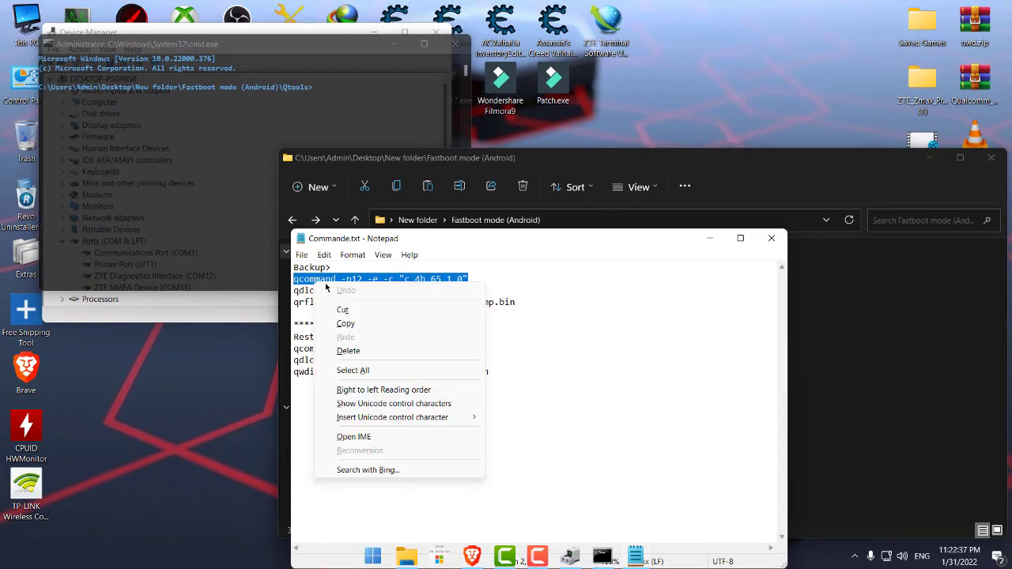
click(349, 322)
click(189, 210)
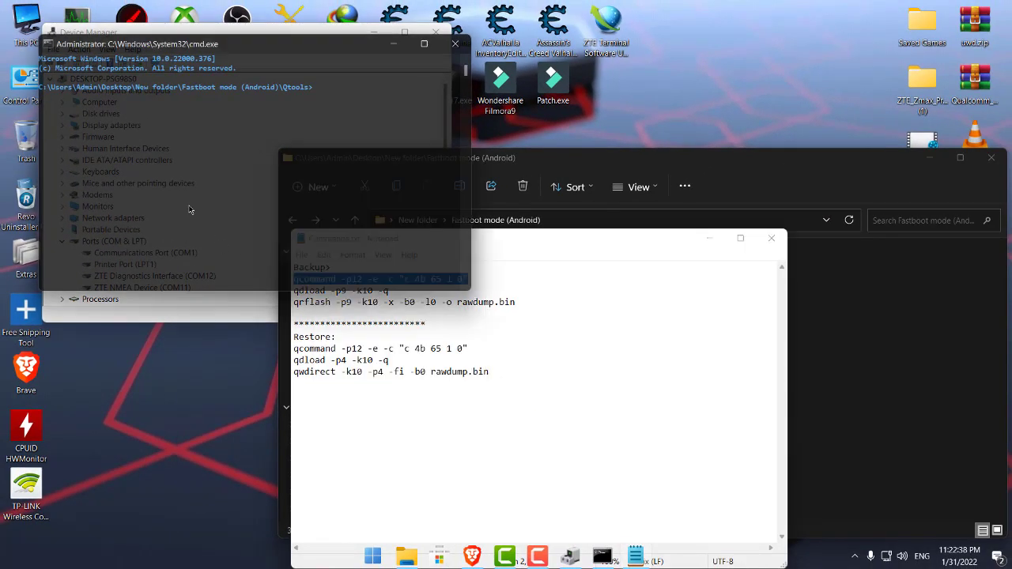
right_click(217, 172)
key(Return)
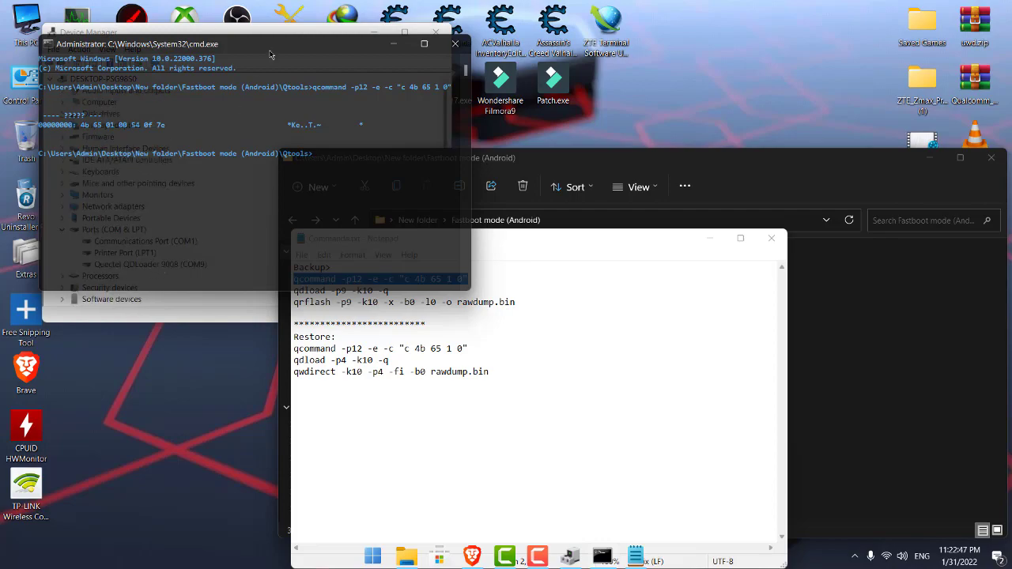
drag(276, 49, 550, 58)
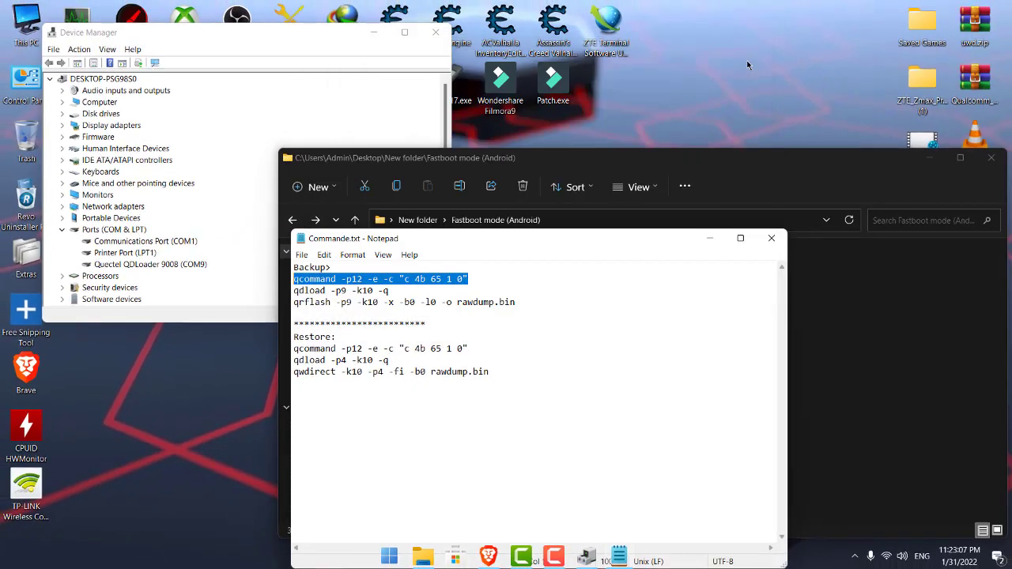
Close Commande.txt, return to New folder, and zoom into photo 20220131_121155.jpg before closing it.
click(771, 238)
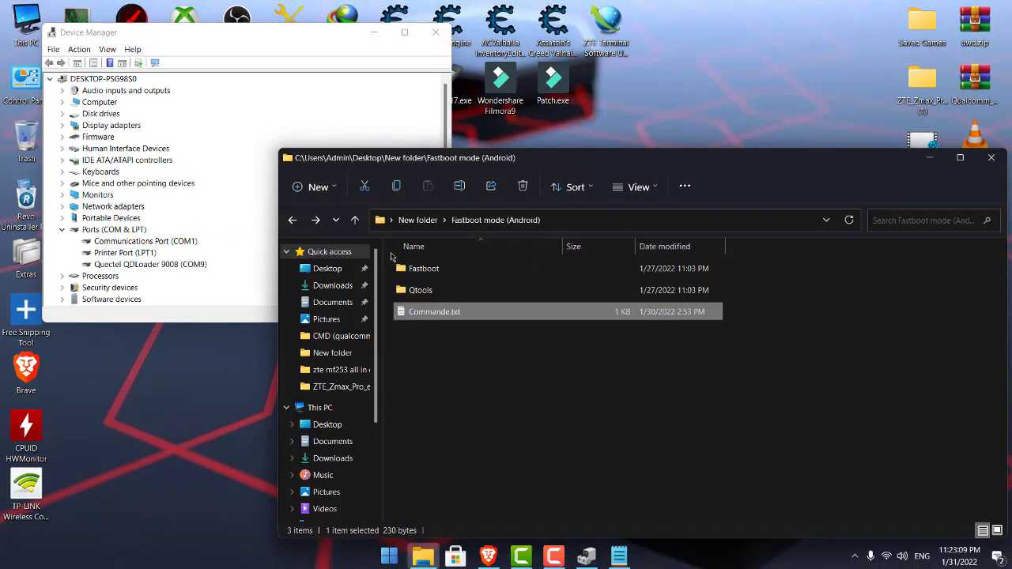
click(293, 222)
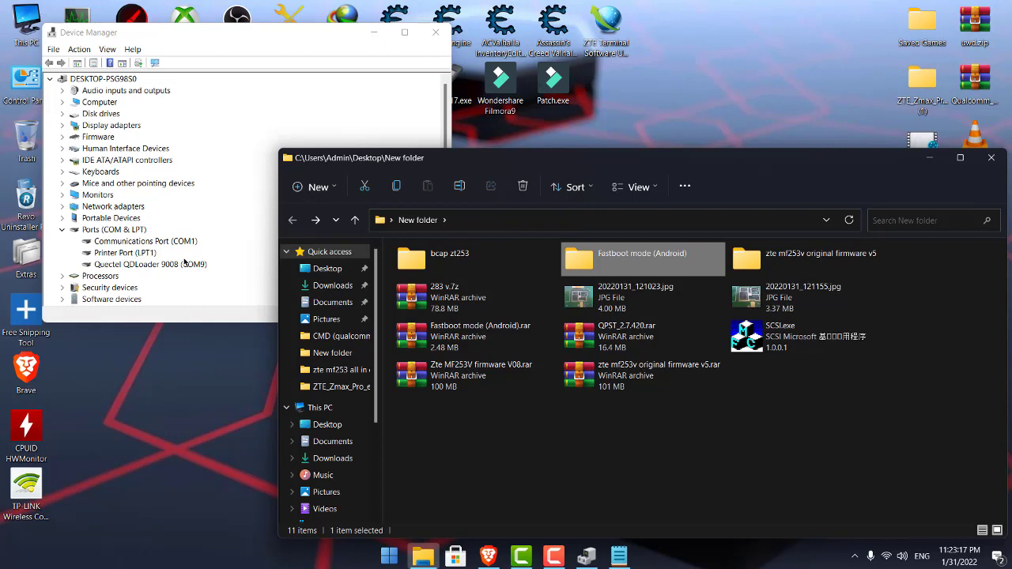
double_click(745, 293)
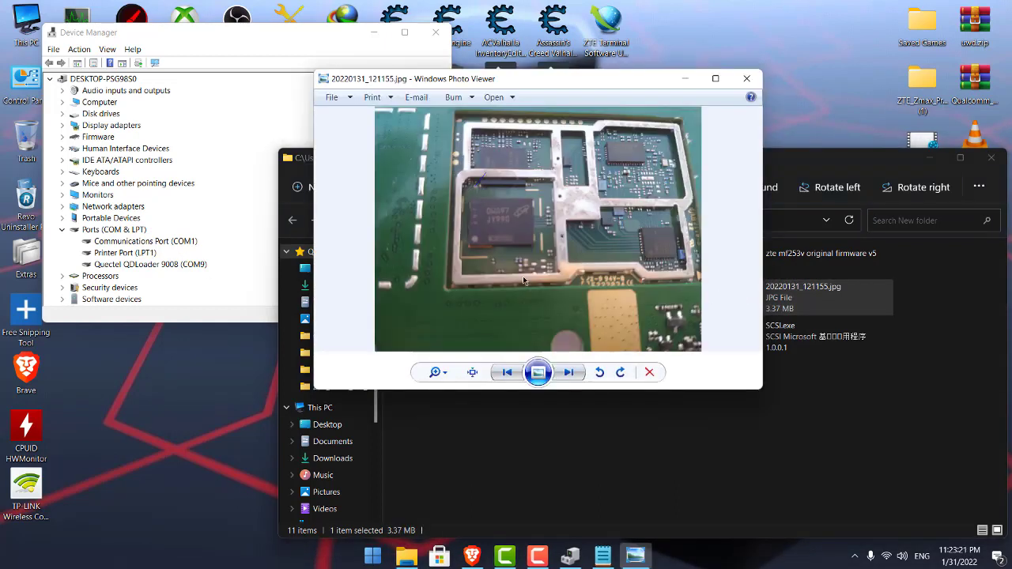
scroll(509, 198, up, 5)
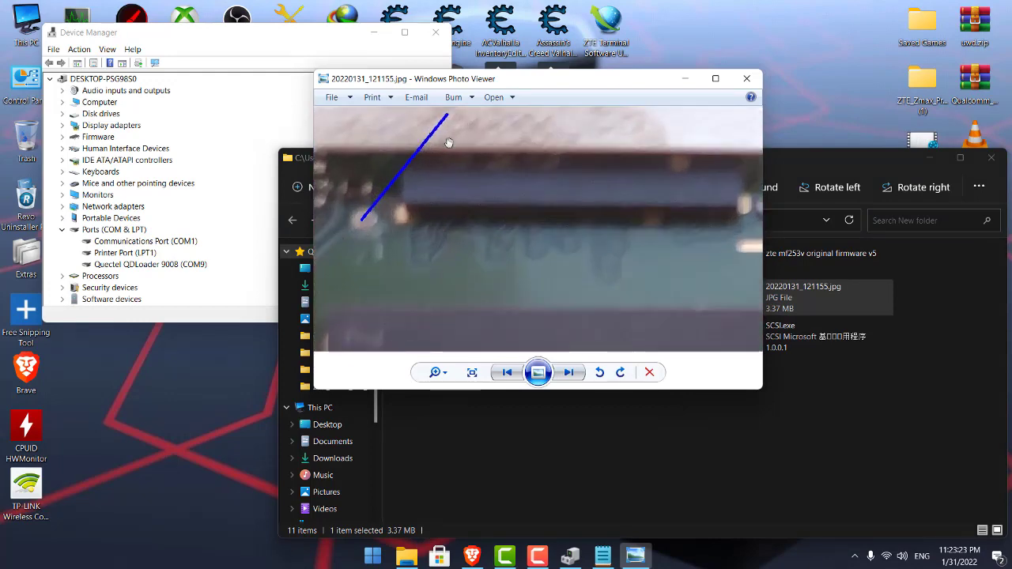
click(747, 78)
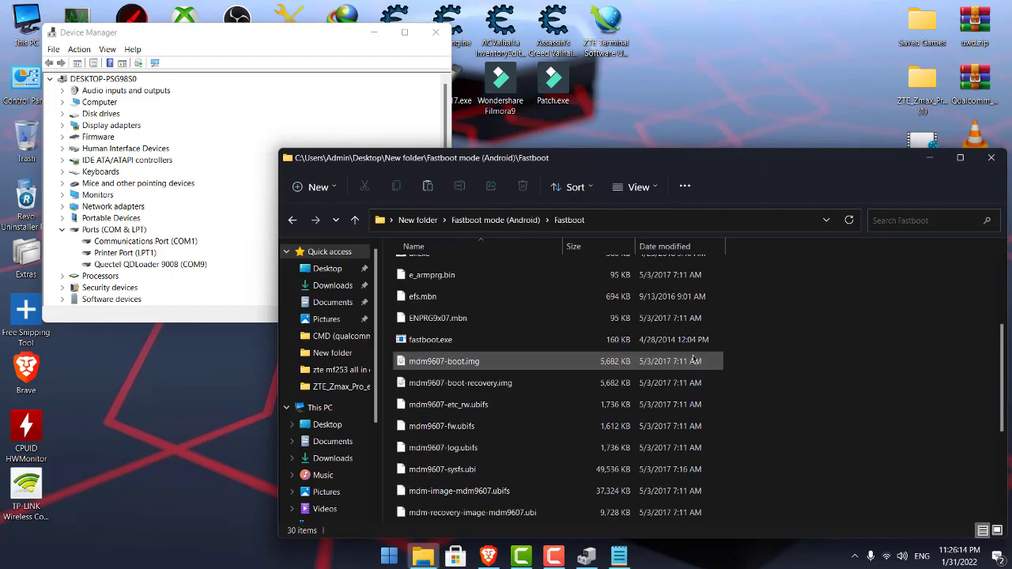
Look inside the Fastboot folder, then return to Fastboot mode (Android).
scroll(693, 361, down, 3)
scroll(632, 348, up, 6)
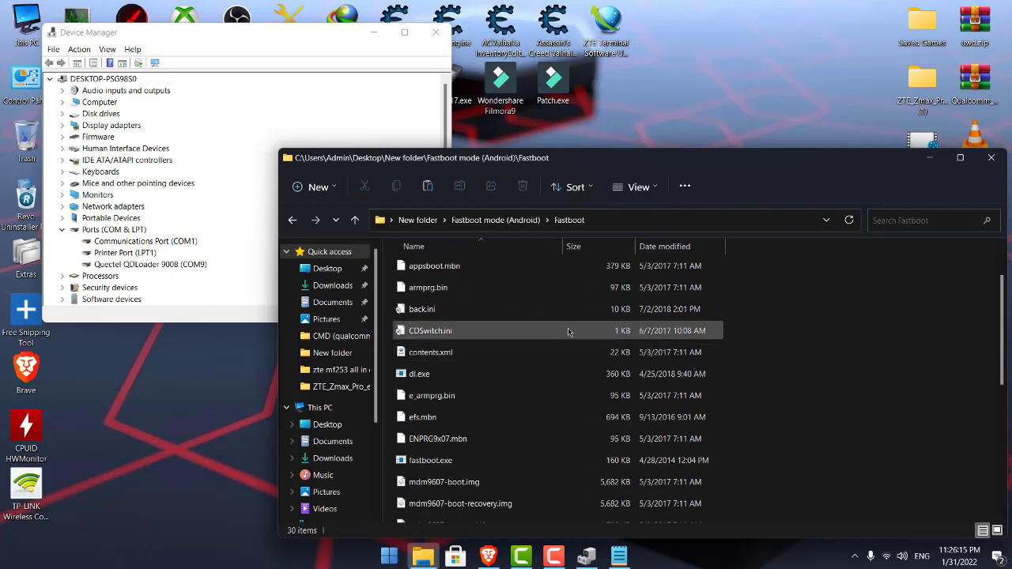
click(291, 221)
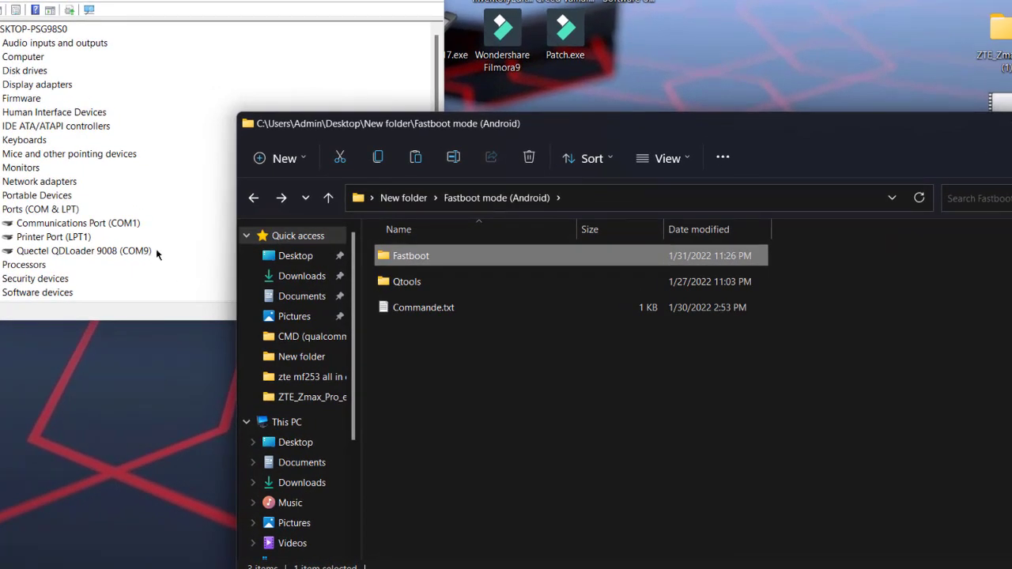
double_click(411, 258)
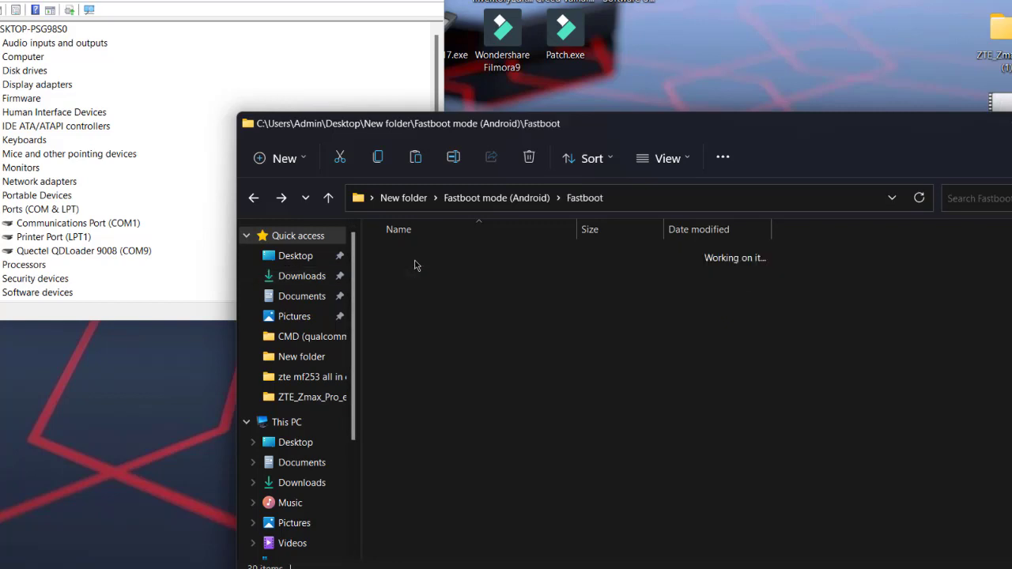
click(252, 199)
Open the Qtools folder and scroll until ZTE switch_fastboot.cmd is visible.
double_click(457, 283)
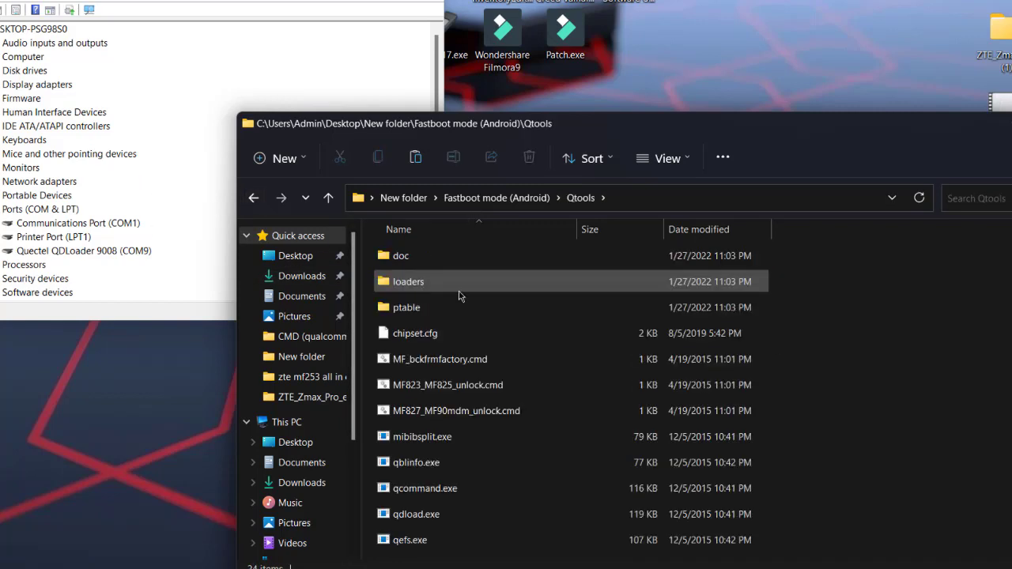
scroll(540, 294, down, 3)
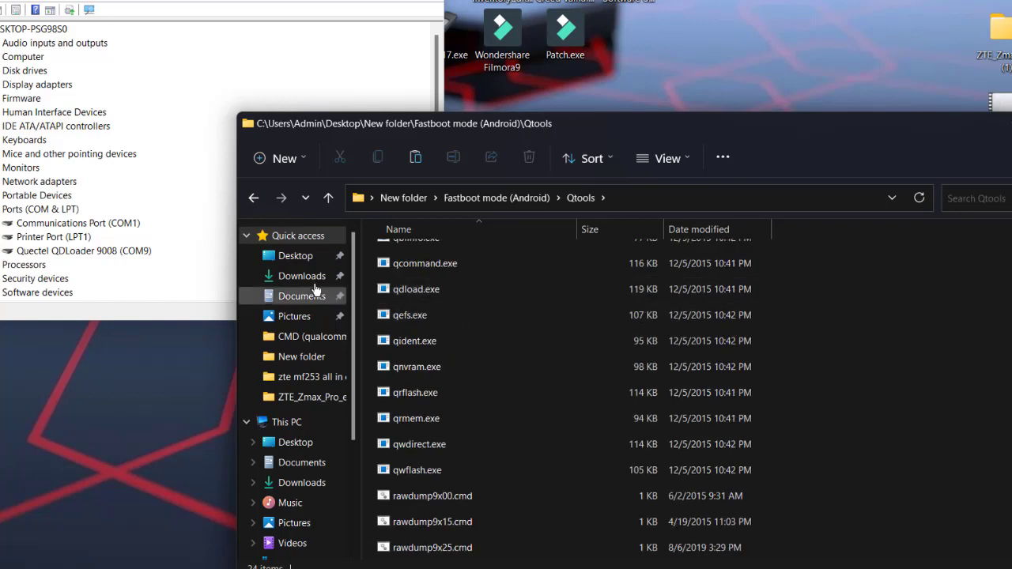
scroll(944, 430, down, 1)
scroll(938, 442, up, 1)
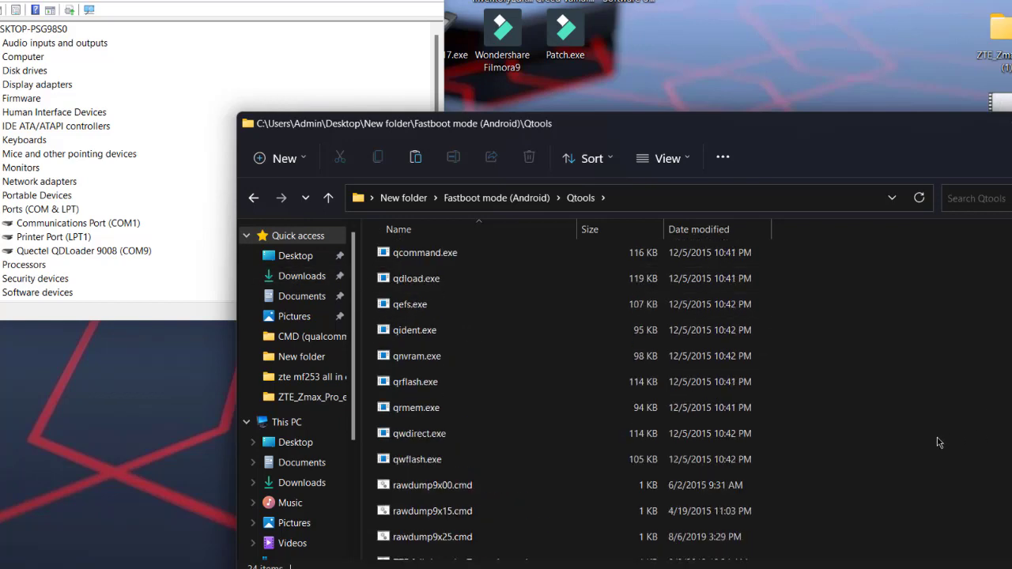
scroll(939, 442, down, 1)
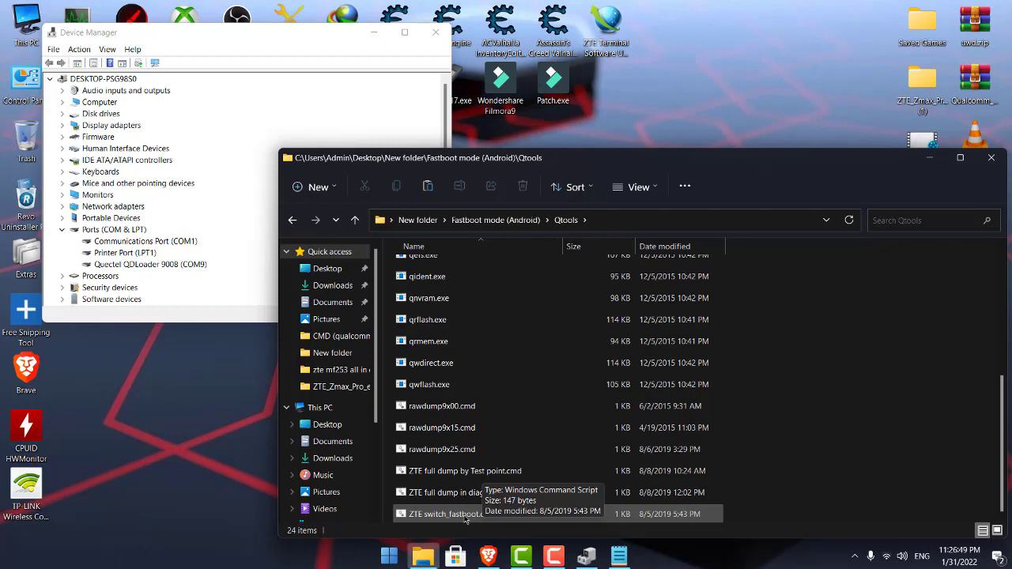
Run ZTE switch_fastboot.cmd with PBL port 9, then expand Android Phone to see Android Bootloader Interface.
double_click(462, 515)
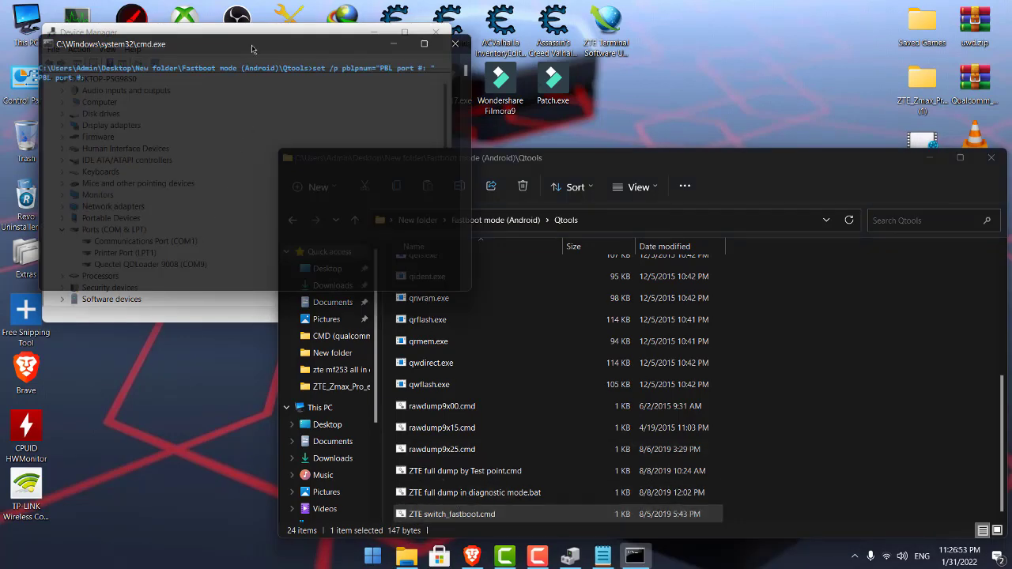
drag(254, 48, 344, 48)
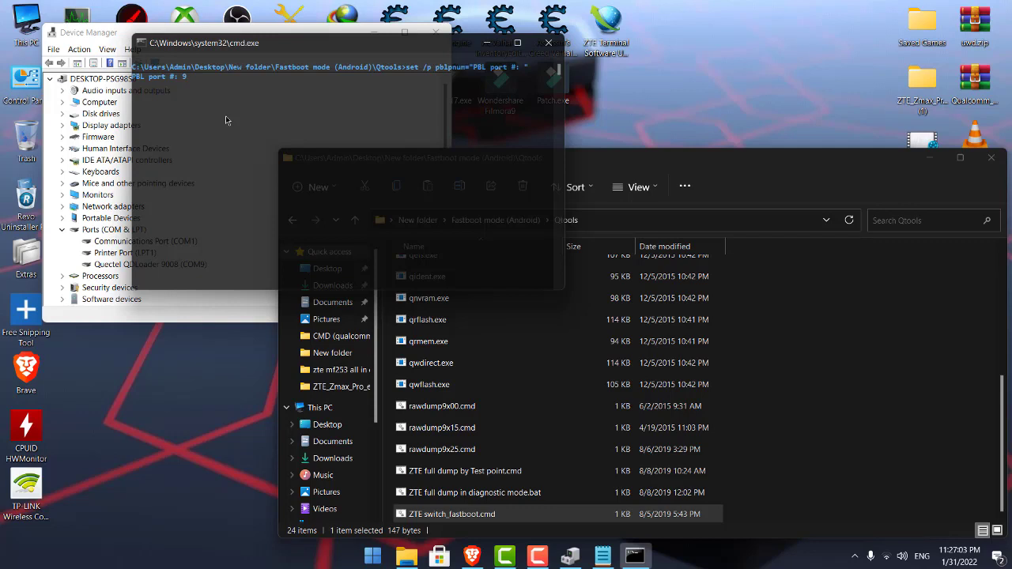
key(Return)
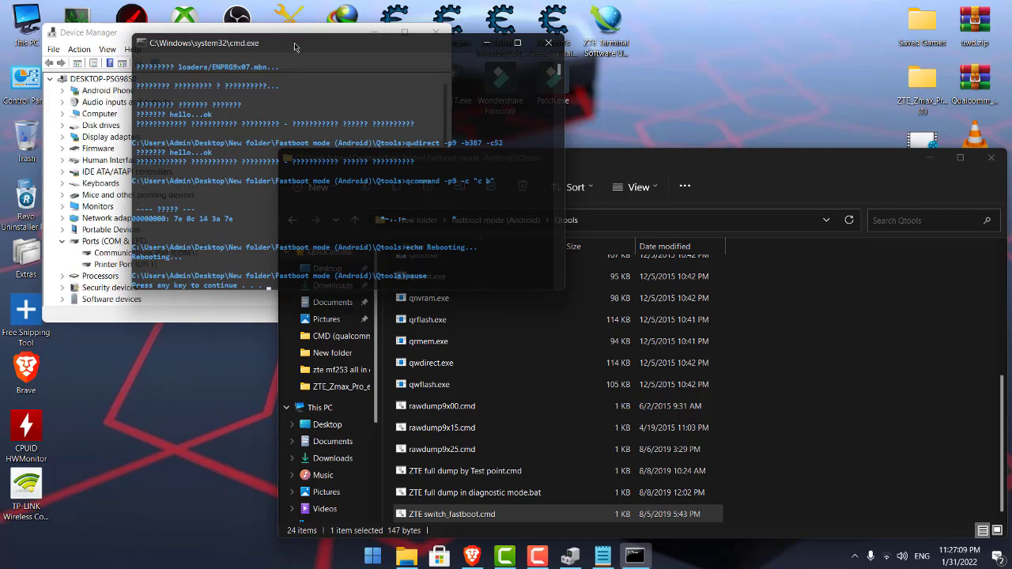
drag(298, 46, 407, 38)
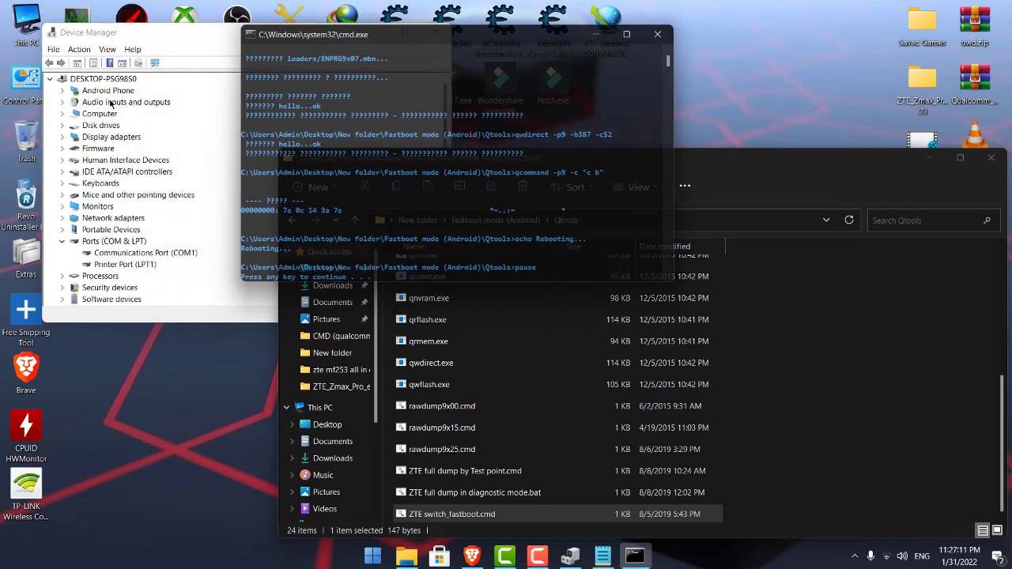
click(63, 91)
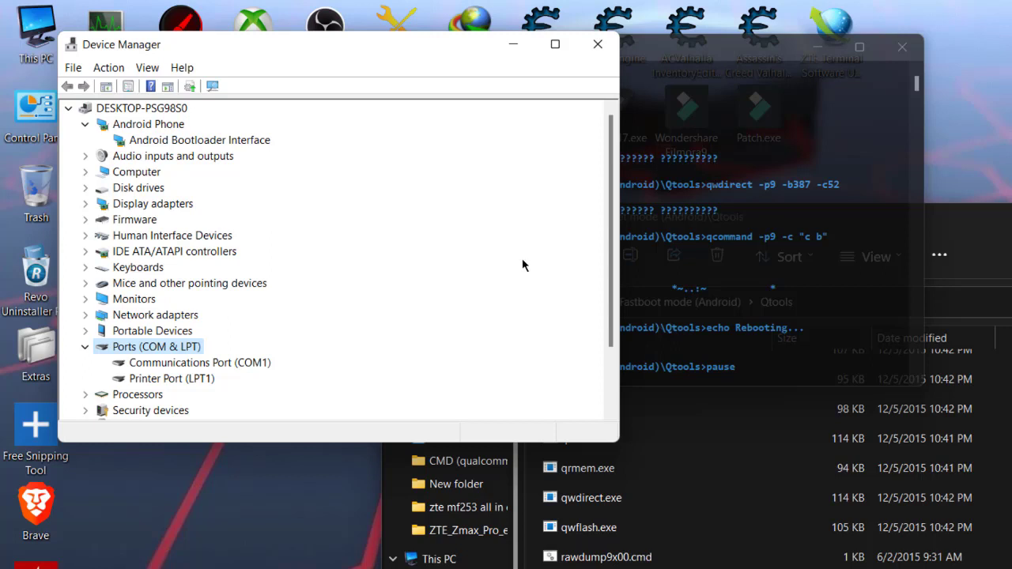
Close the finished script window and open the 30-item Fastboot folder containing adb.exe.
click(777, 65)
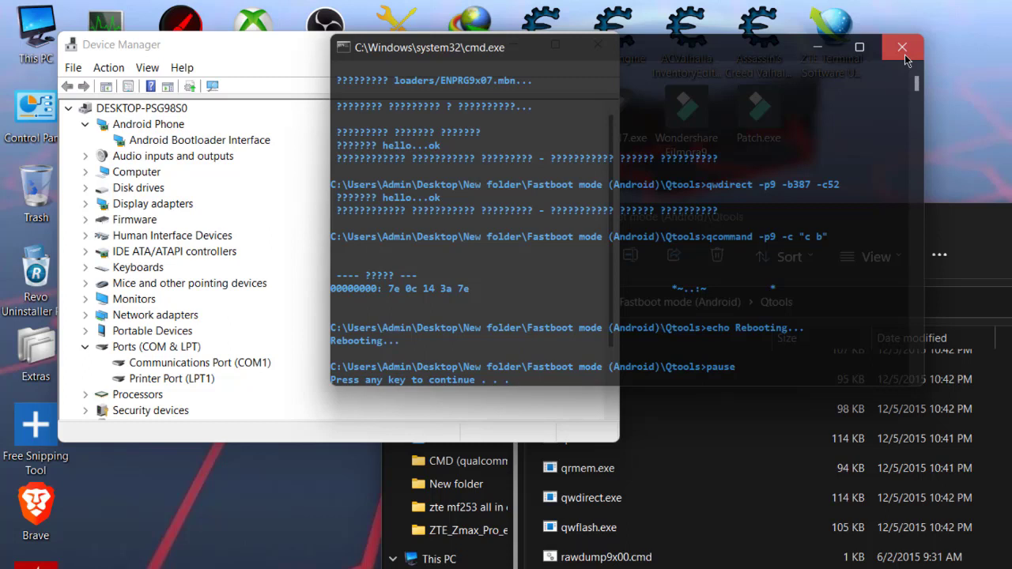
click(902, 48)
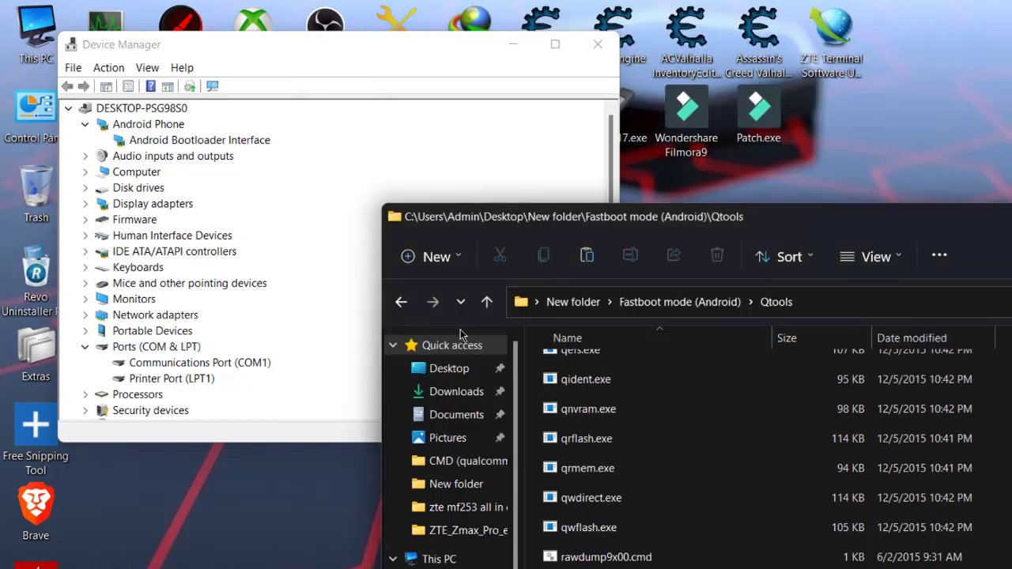
click(401, 301)
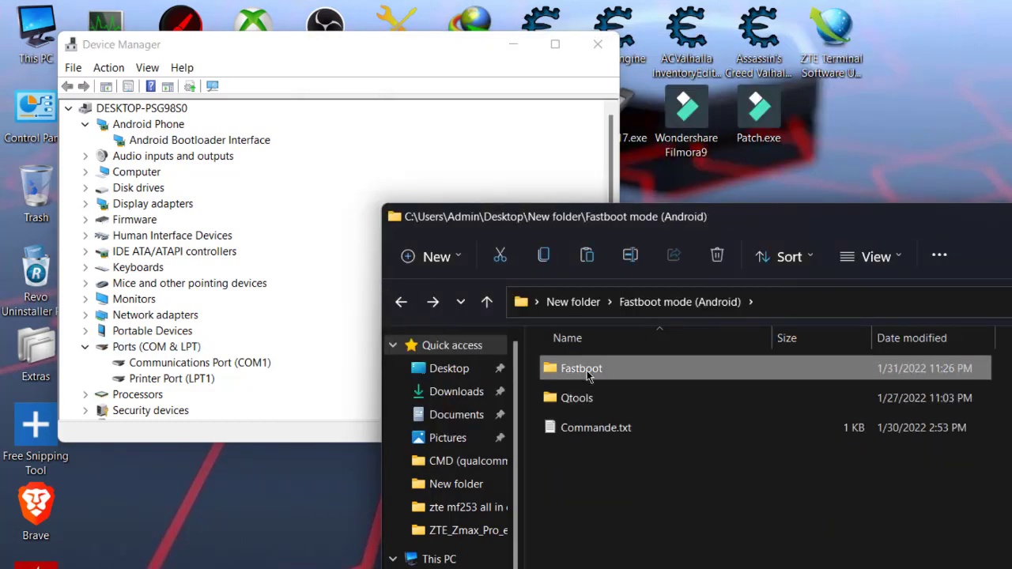
double_click(589, 372)
scroll(721, 501, down, 5)
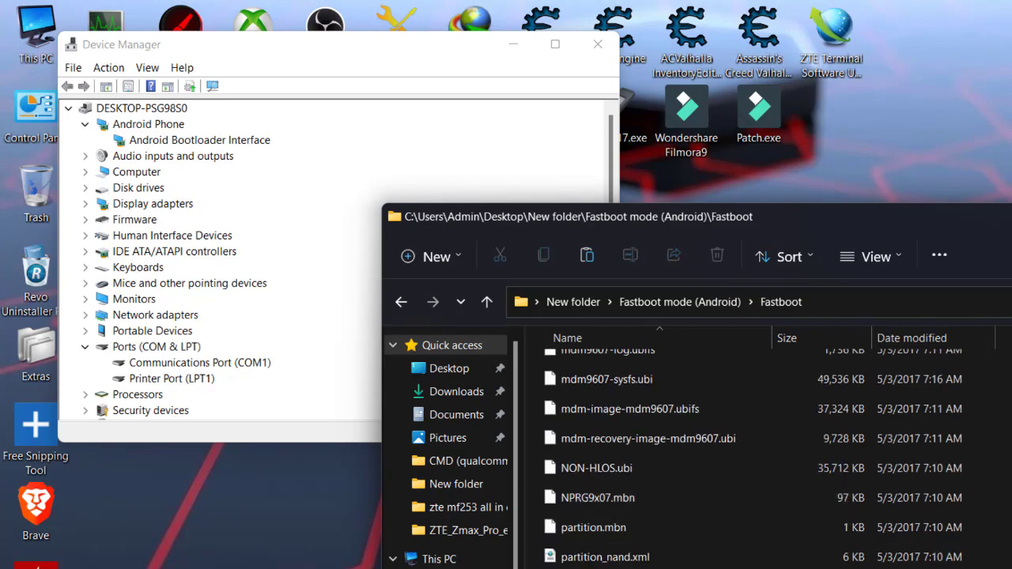
scroll(711, 450, up, 6)
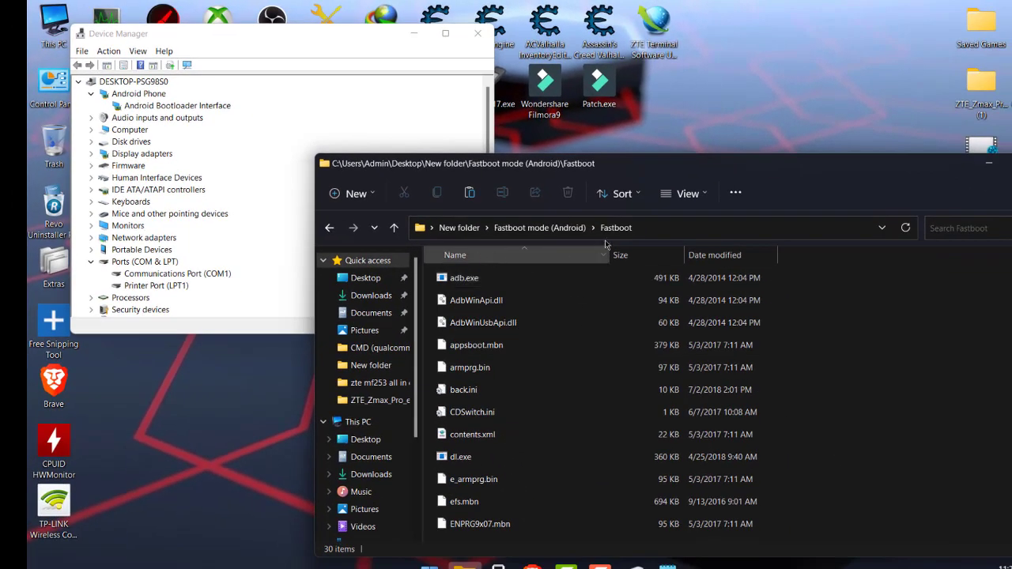
Scroll through the Fastboot firmware file list.
scroll(583, 311, down, 6)
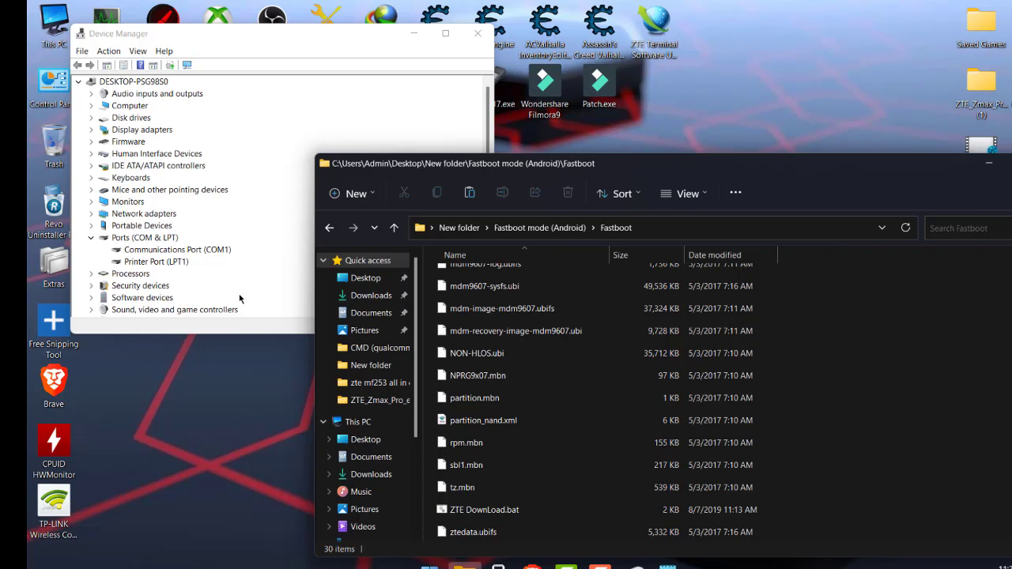
scroll(227, 284, down, 2)
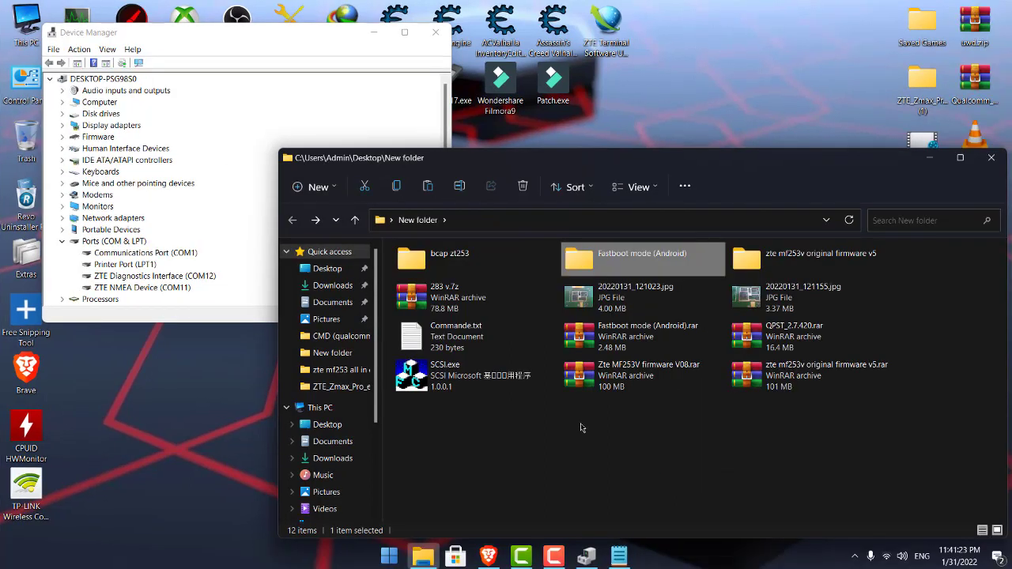
Reopen New folder from the desktop and bring up the 7-Zip options for 283 v.7z.
click(992, 158)
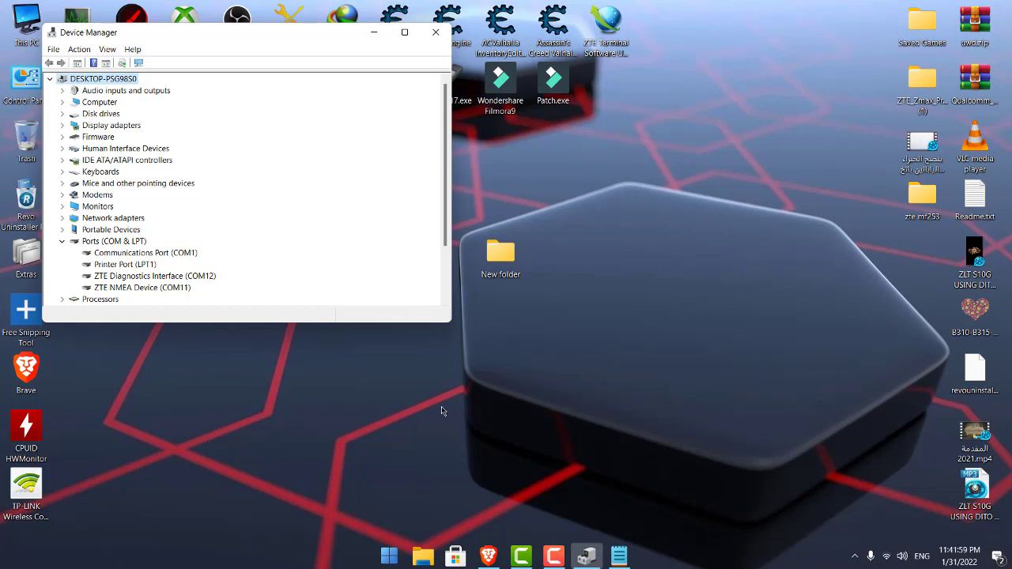
double_click(501, 255)
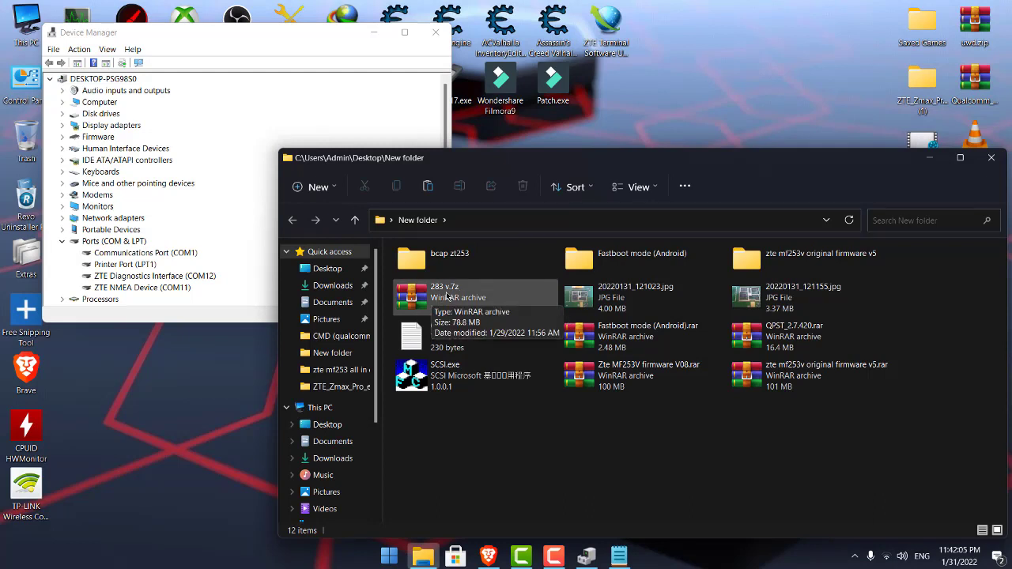
right_click(449, 296)
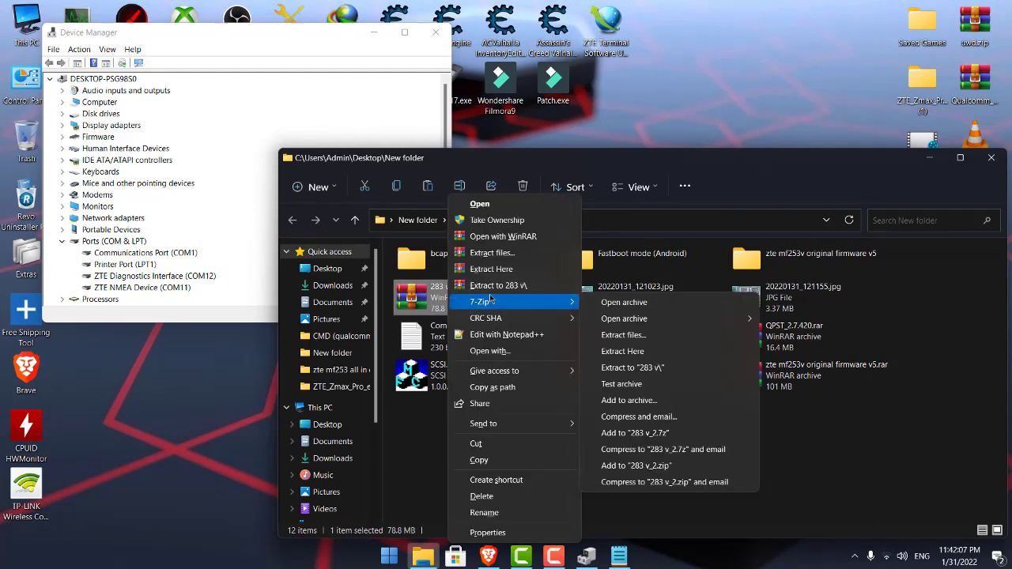
Extract 283 v.7z to '283 v\' and open the new folder with five subfolders.
click(499, 286)
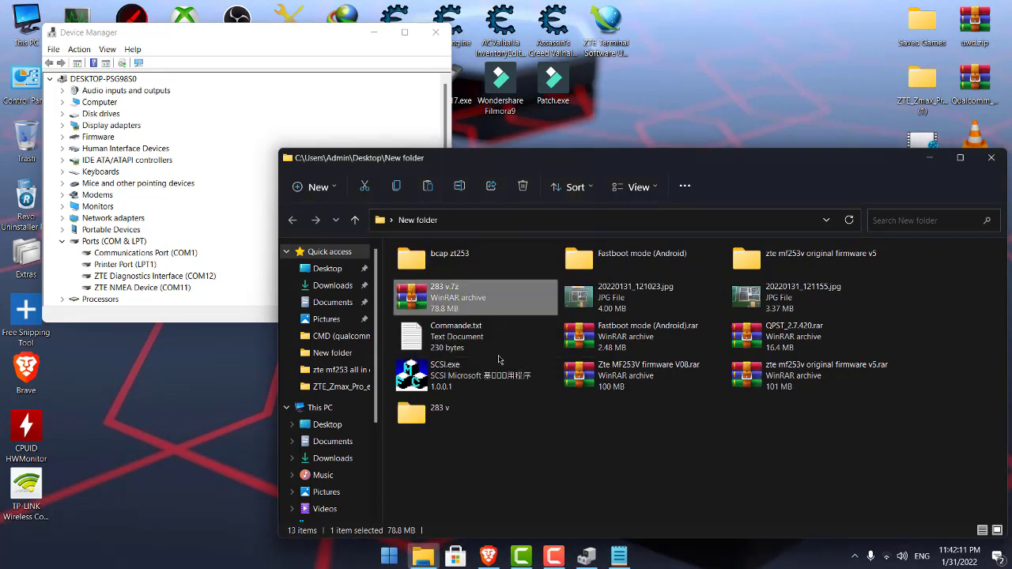
double_click(437, 255)
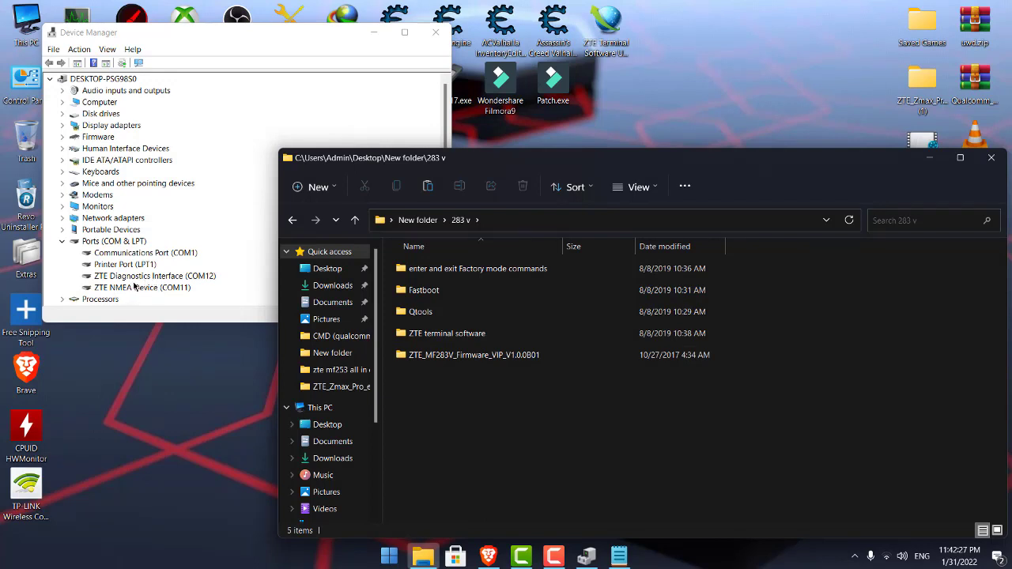
Open Qtools inside 283 v and launch cmd from the address bar in that folder.
double_click(427, 311)
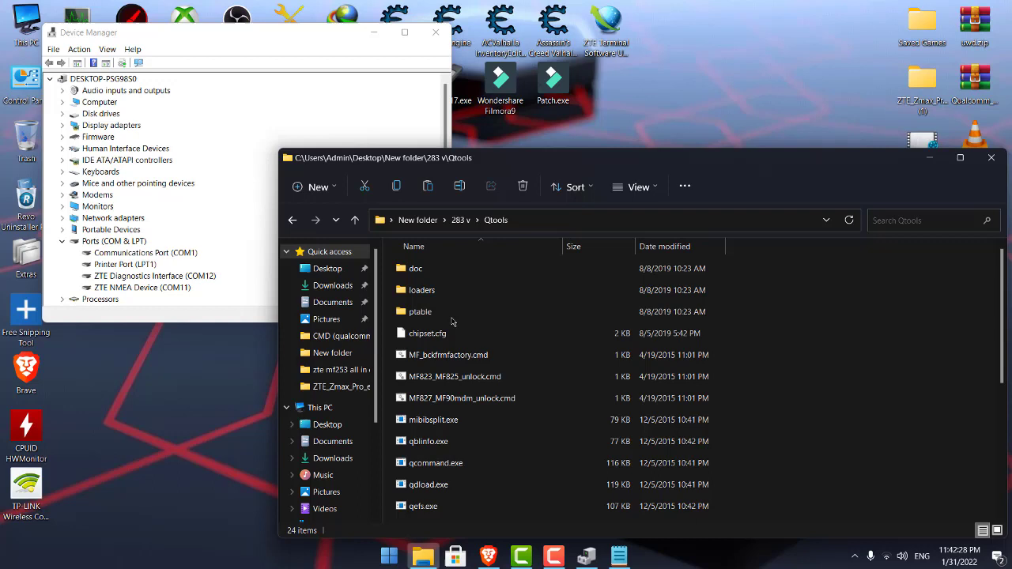
click(723, 227)
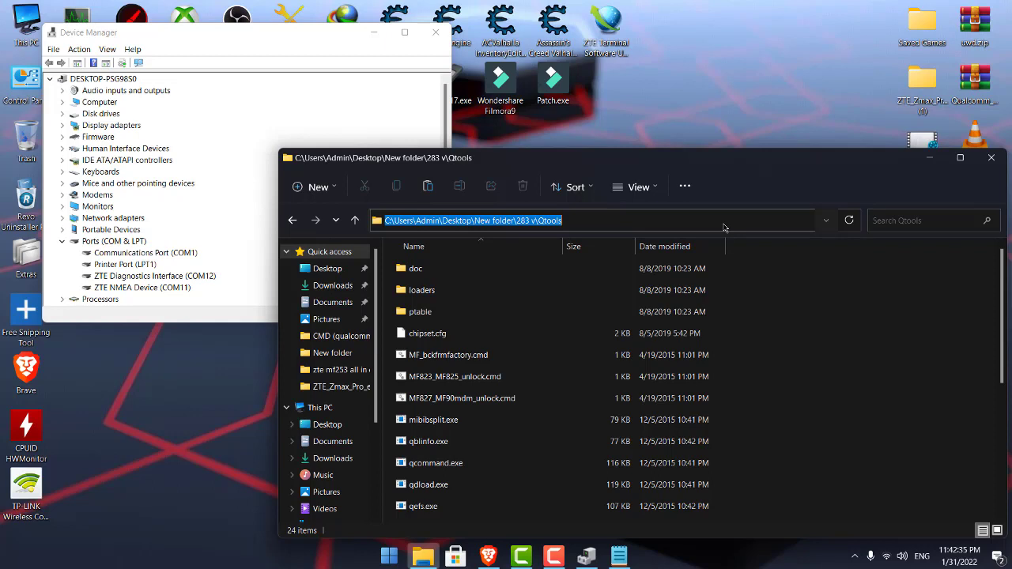
text(cmd)
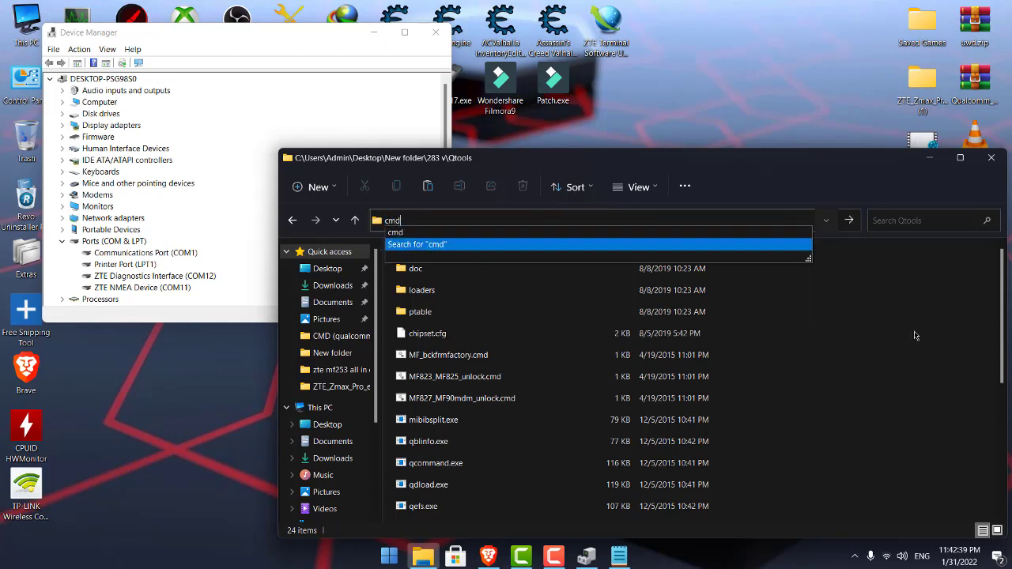
key(Return)
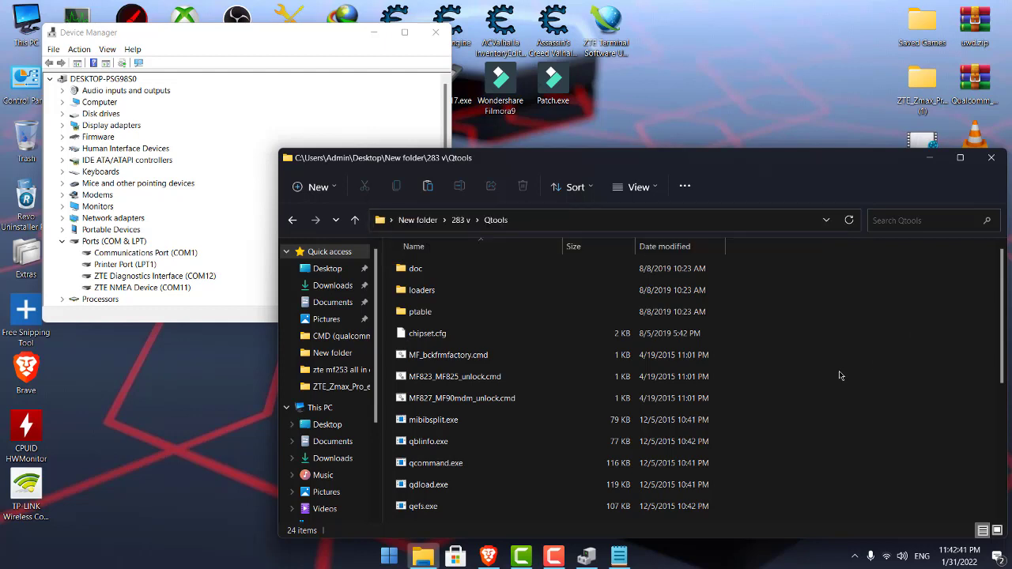
click(618, 225)
text(cmd)
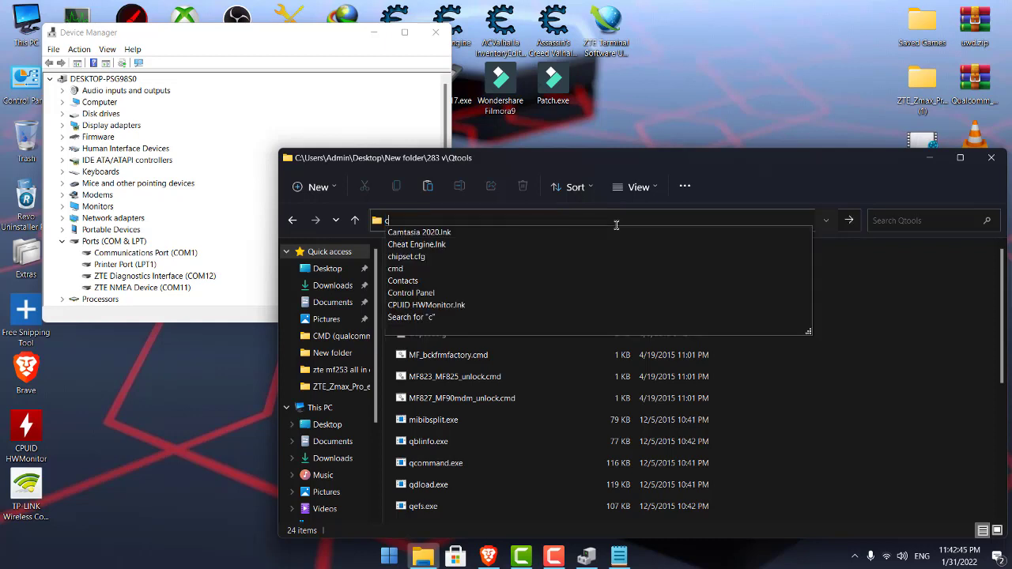
click(618, 233)
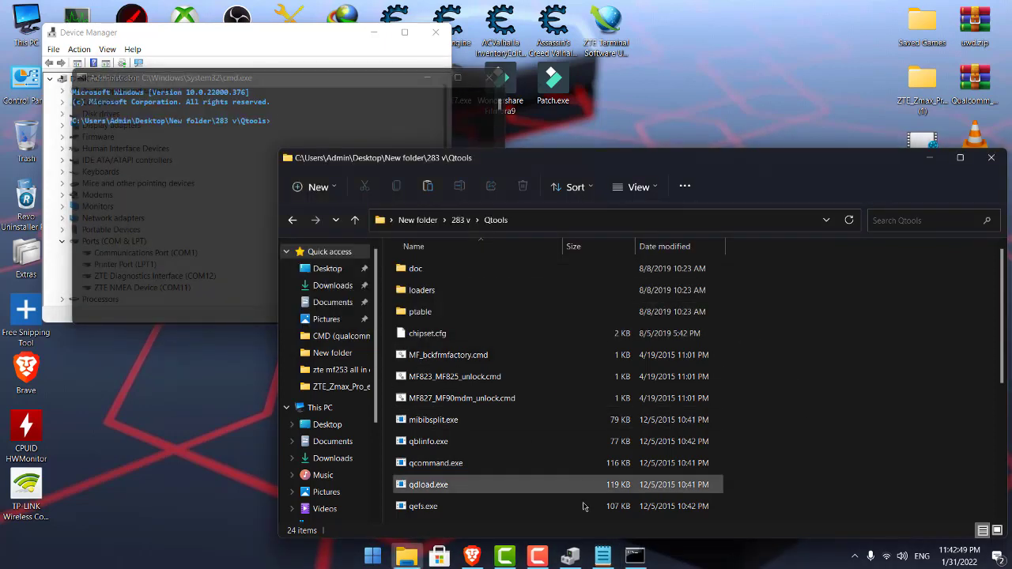
Copy the first backup qcommand line from Commande.txt and run it in Command Prompt.
click(602, 556)
right_click(419, 279)
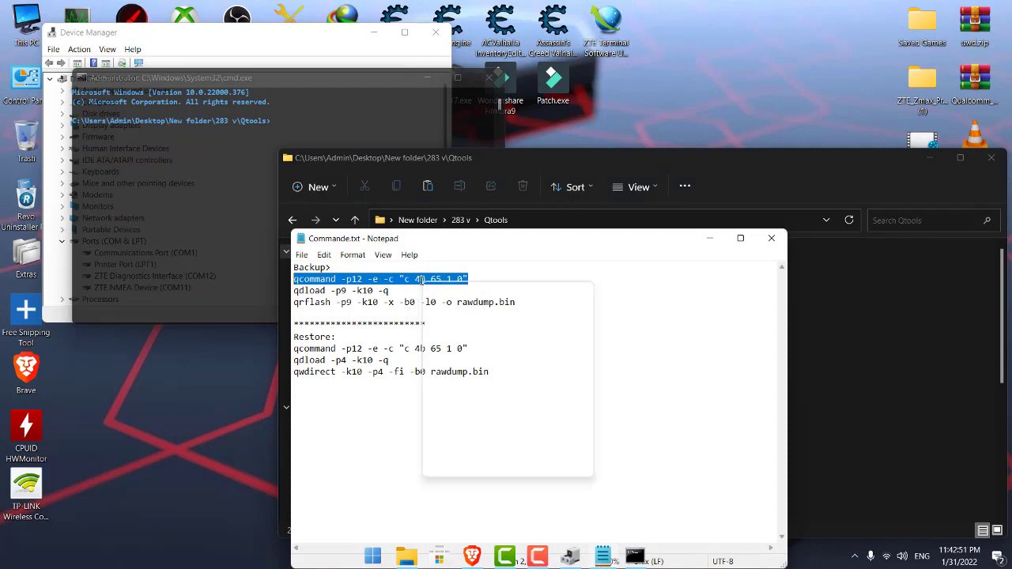
click(465, 322)
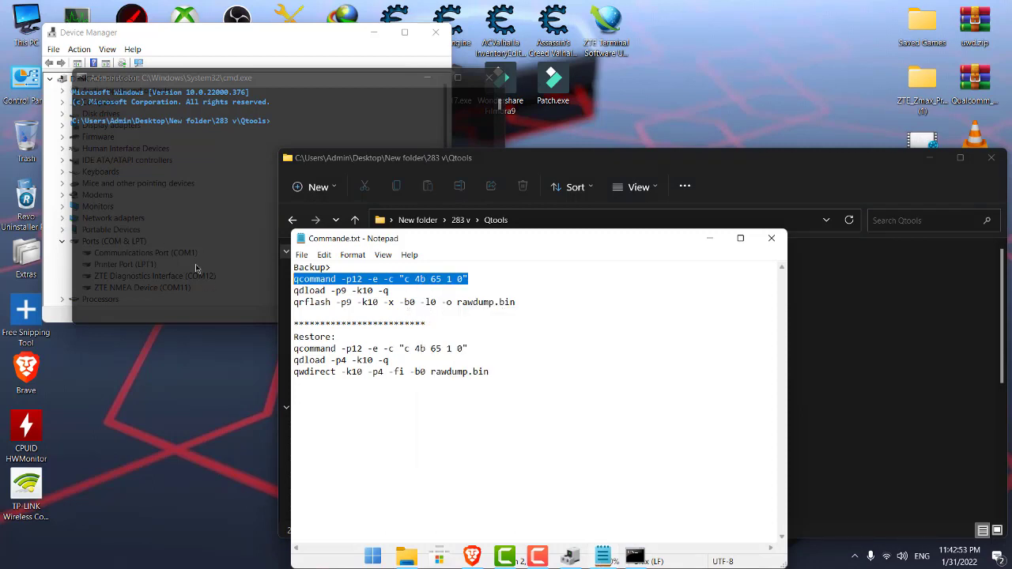
click(144, 181)
right_click(301, 124)
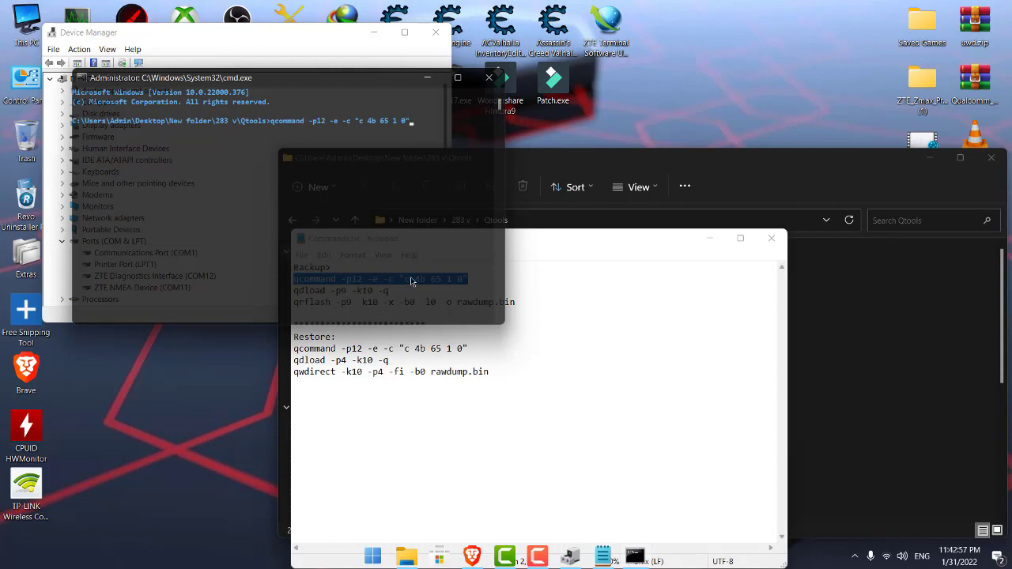
key(Return)
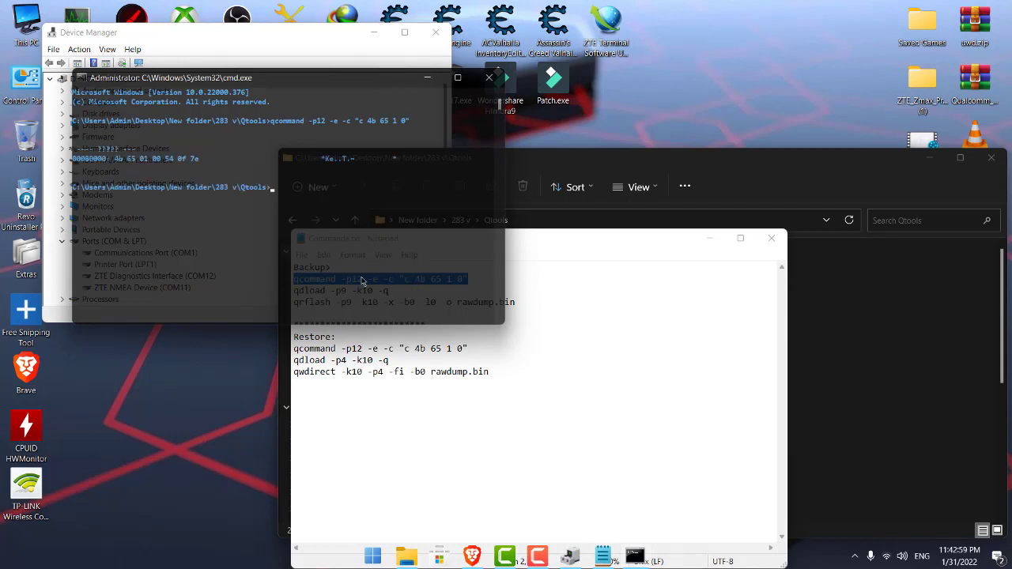
Close the command window and minimize Commande.txt so the Qtools folder shows.
click(402, 283)
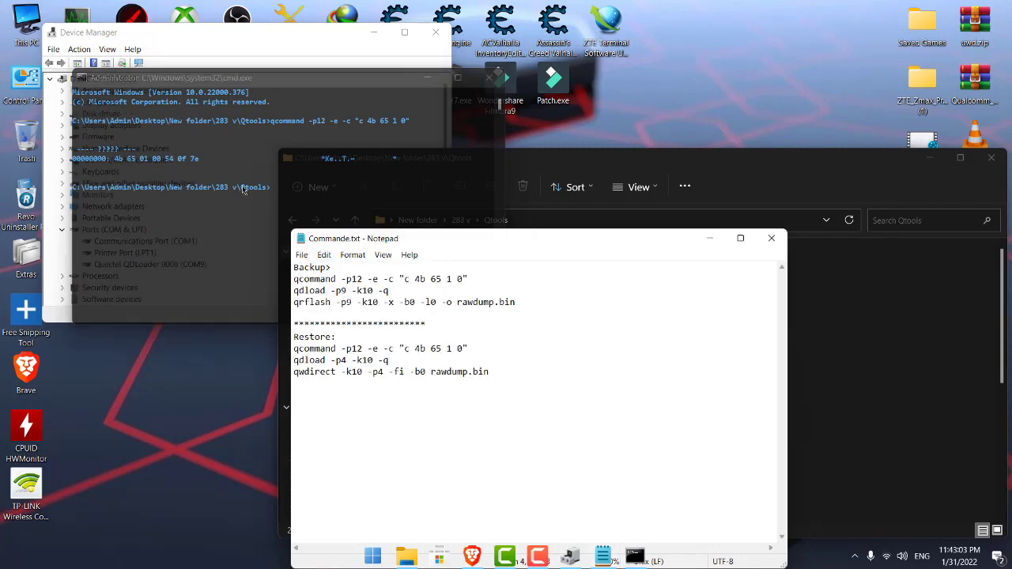
click(490, 77)
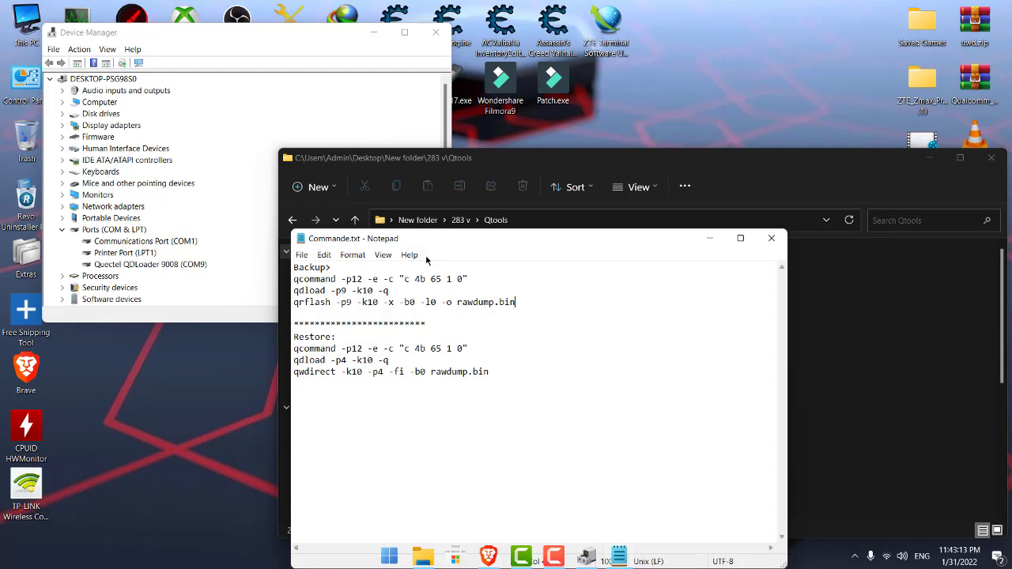
click(708, 237)
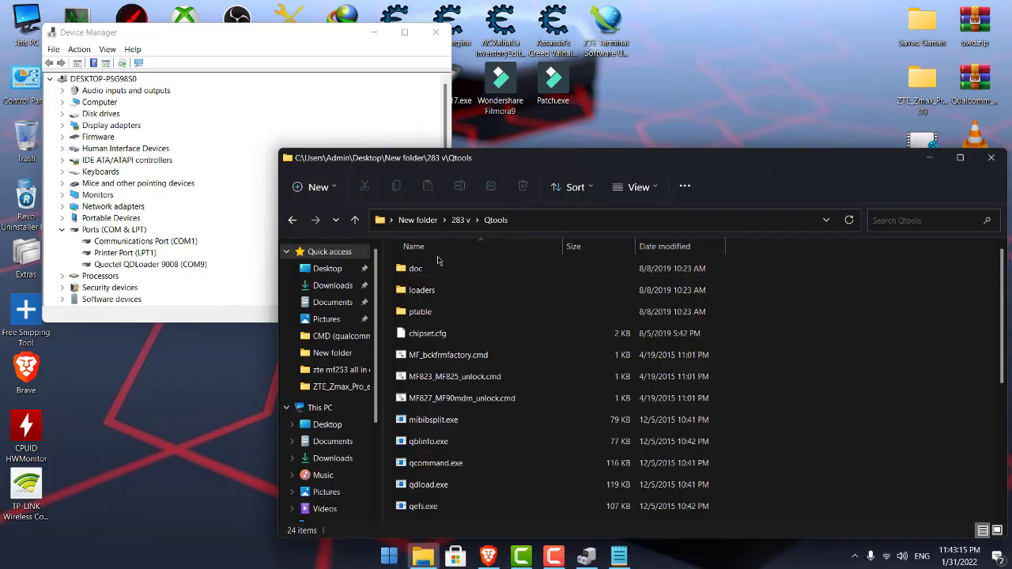
Go up to 283 v, open the Qtools folder and scroll through its files.
click(294, 223)
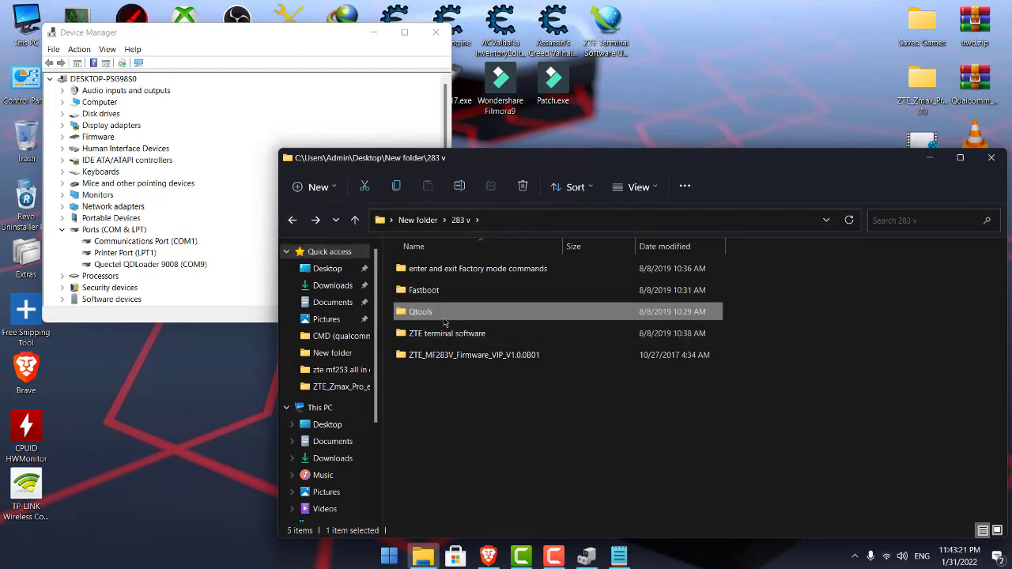
double_click(441, 317)
scroll(498, 372, down, 5)
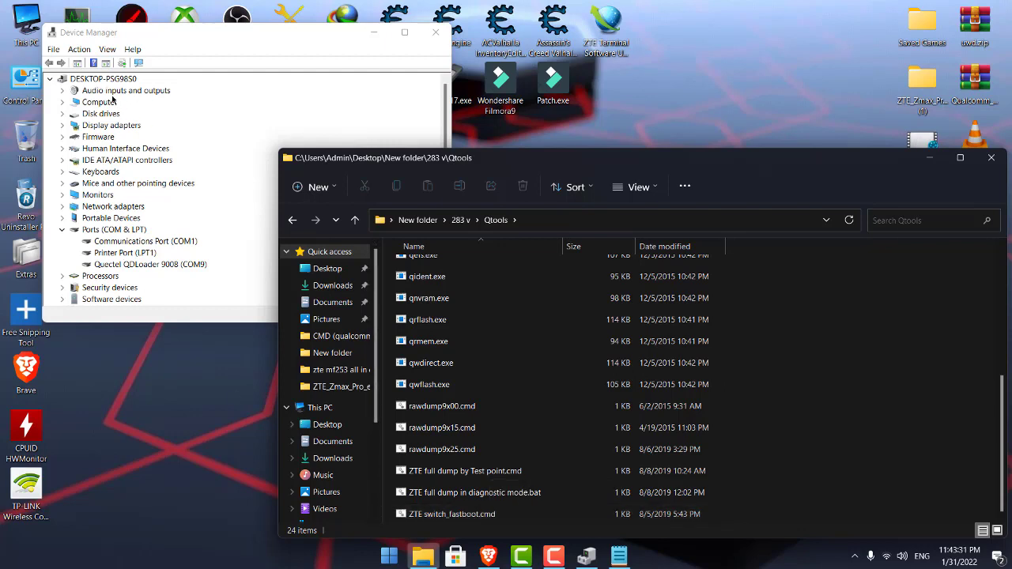
Expand and collapse Device Manager's Audio inputs and outputs, then return to File Explorer.
click(63, 91)
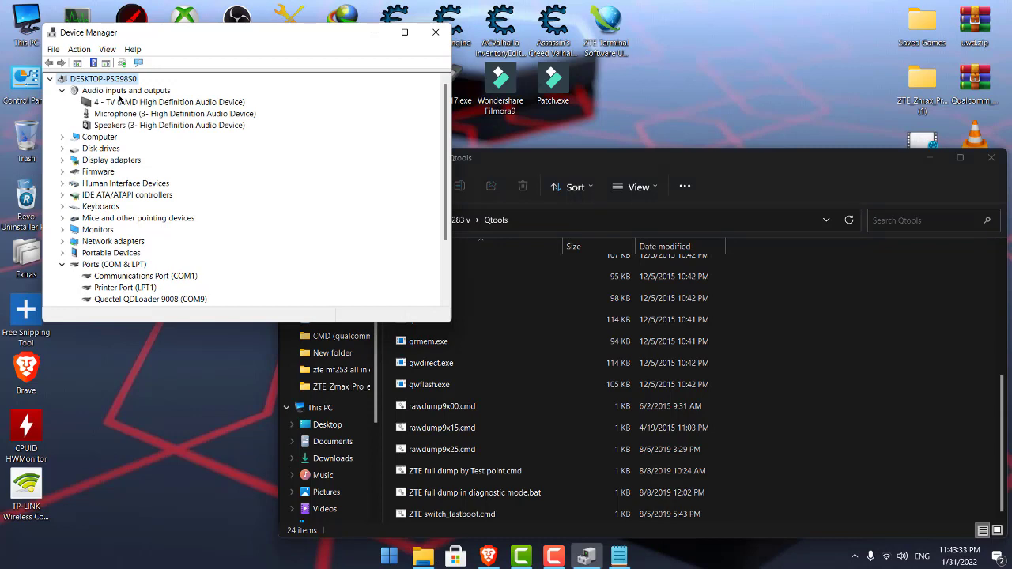
click(63, 91)
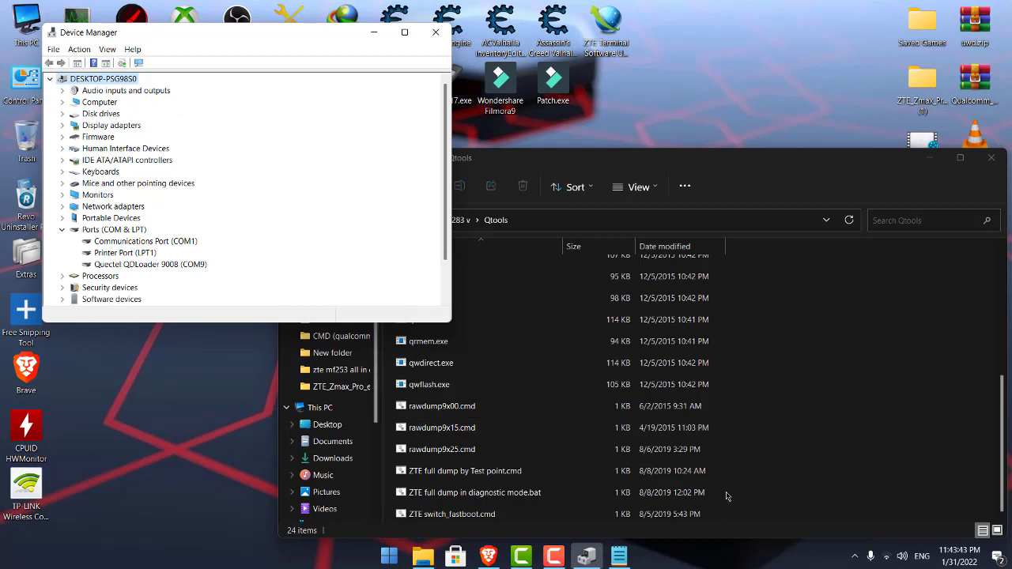
click(860, 440)
Open 283 v's Fastboot folder, then select and deselect files adb.exe through back.ini.
click(292, 220)
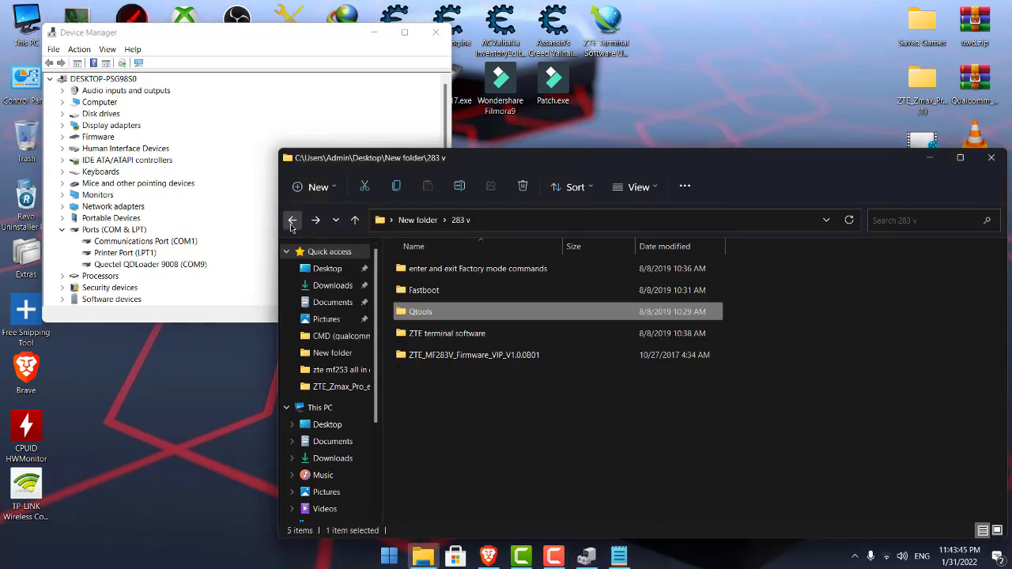
double_click(430, 291)
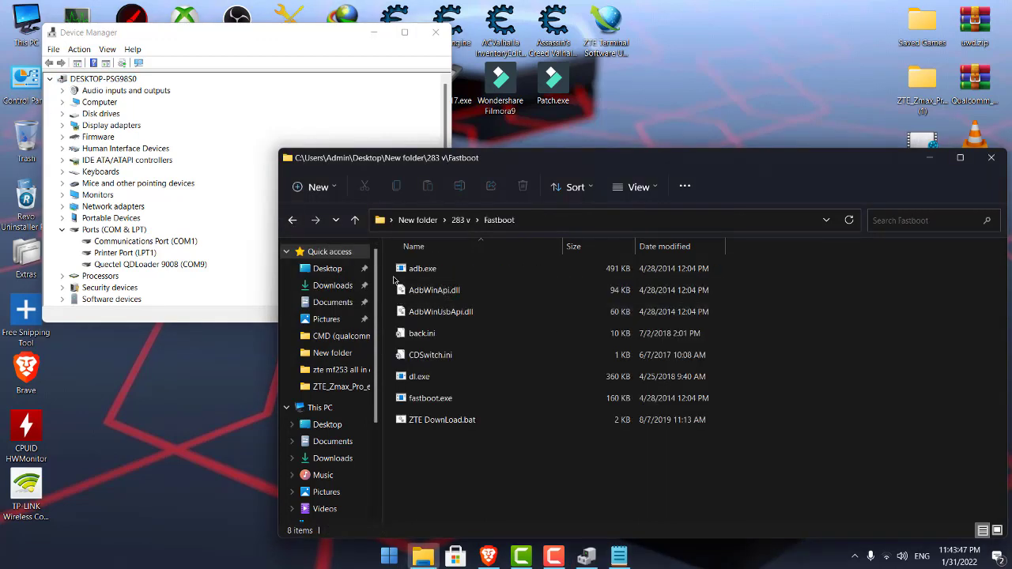
drag(391, 271, 401, 335)
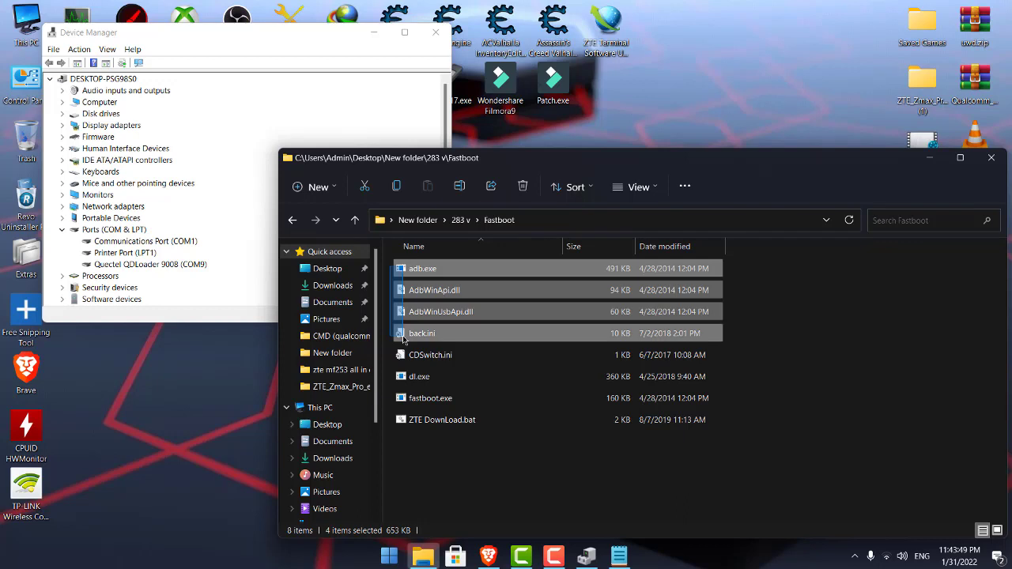
drag(405, 340, 404, 341)
click(605, 480)
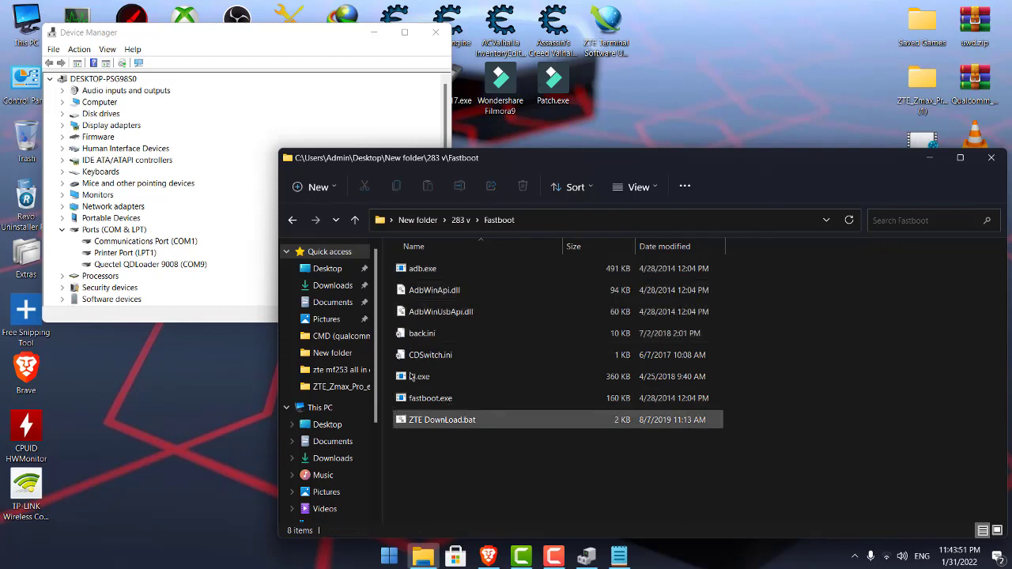
Return to New folder, check the firmware v5 archive's menu without choosing anything, and peek into 283 v.
click(292, 221)
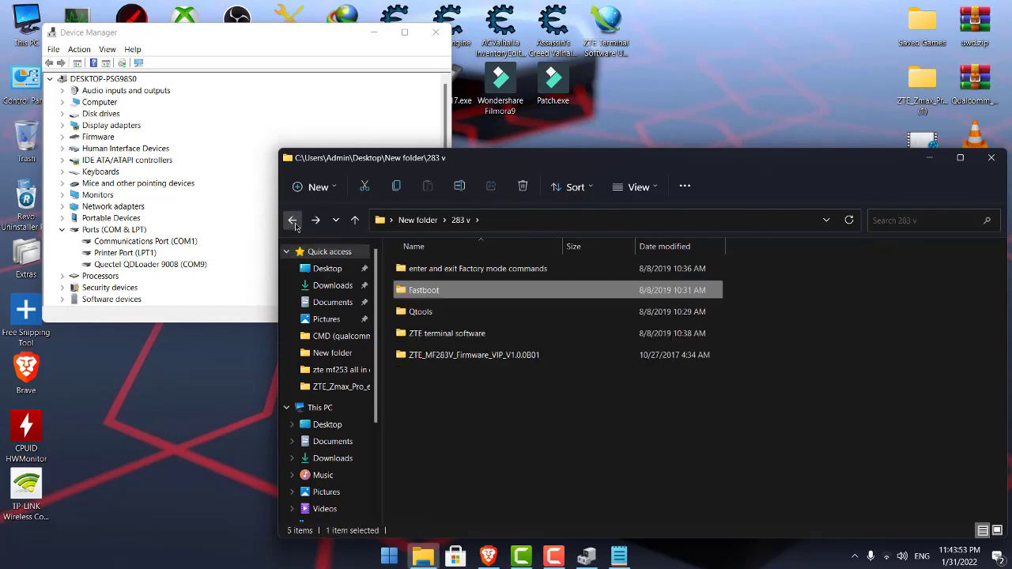
click(293, 221)
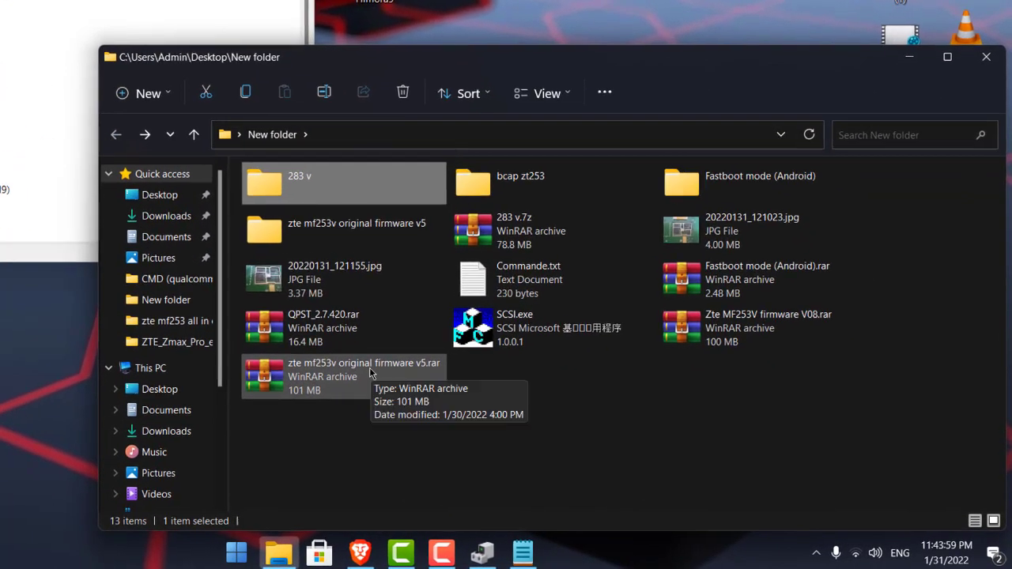
right_click(369, 372)
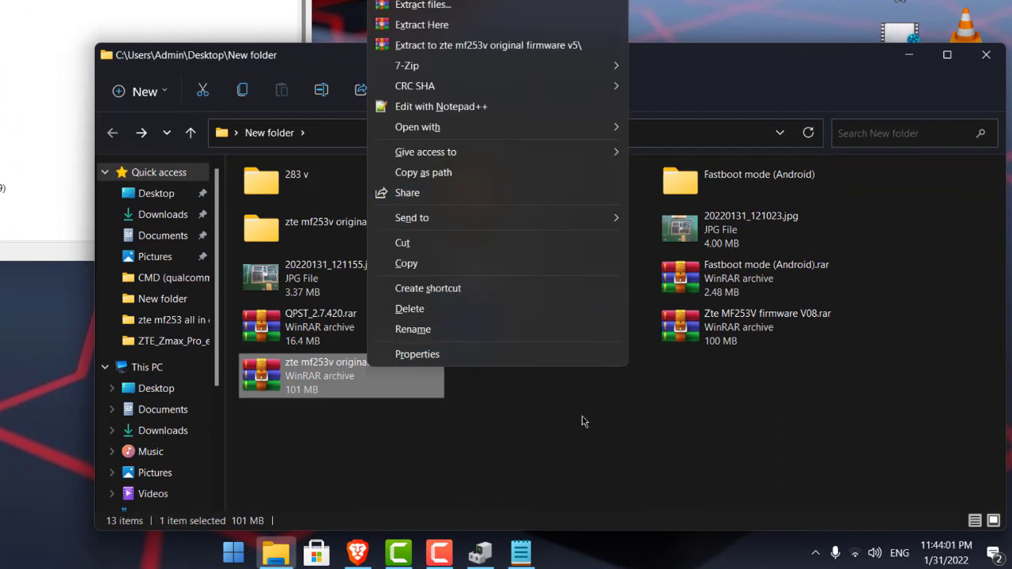
click(656, 406)
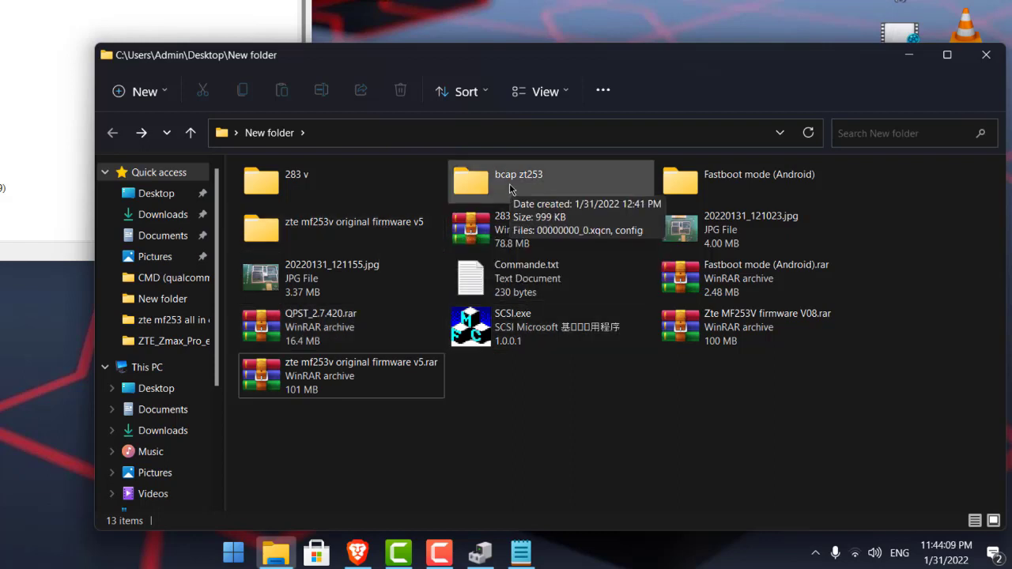
double_click(386, 181)
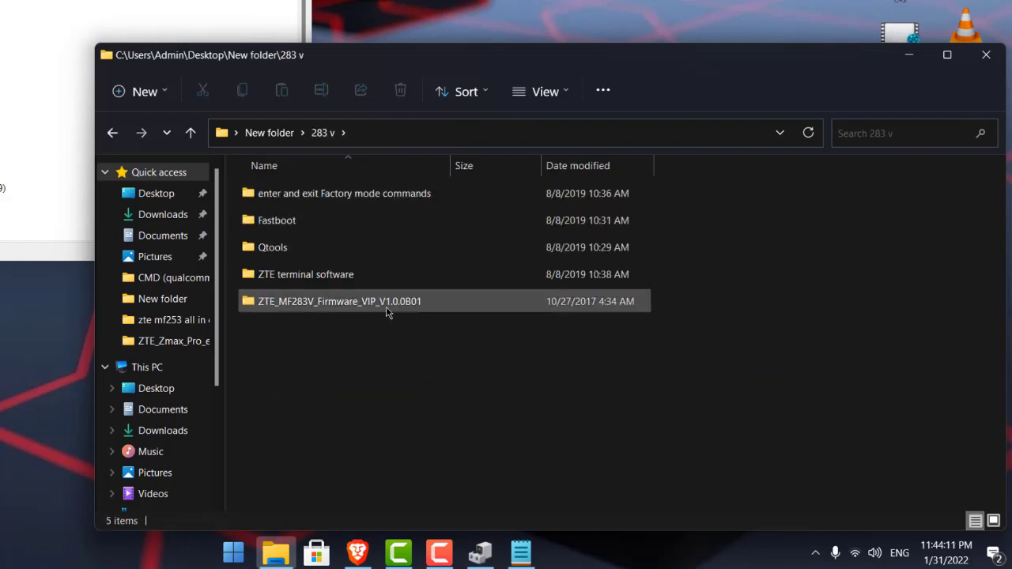
click(113, 135)
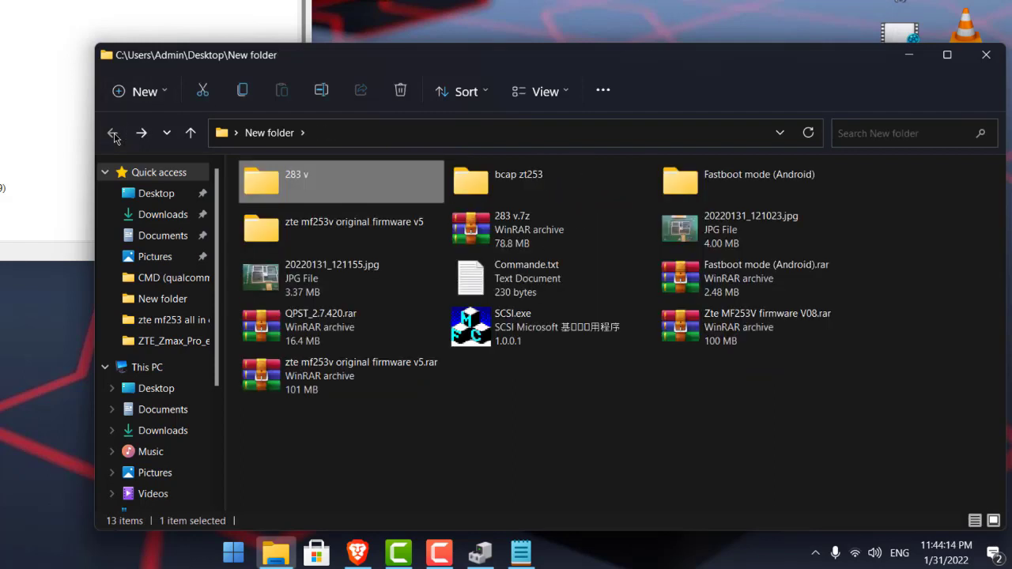
Copy the 22 firmware files from inside the zte mf253v original firmware v5 folder.
double_click(366, 229)
double_click(298, 194)
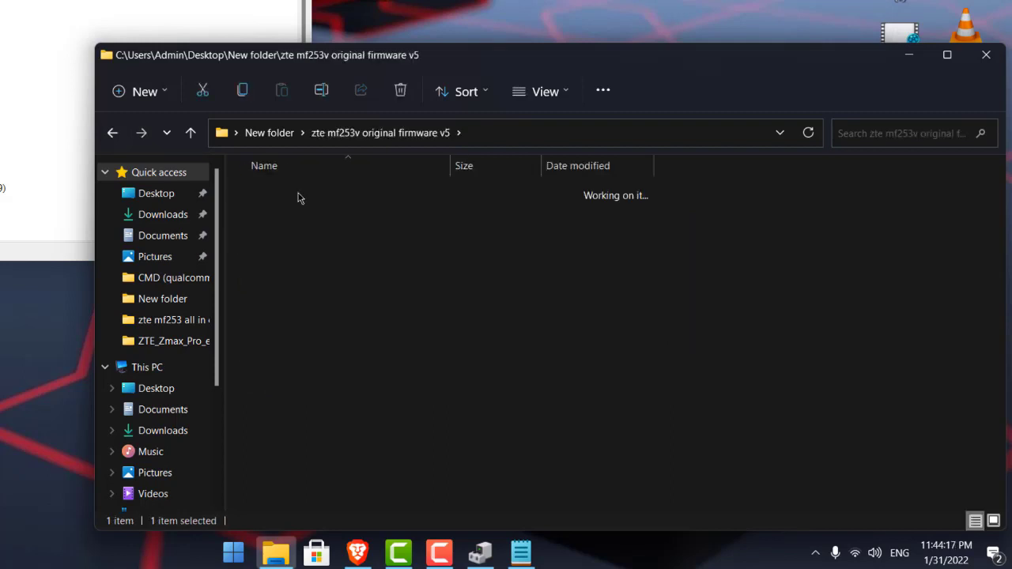
drag(227, 191, 387, 506)
right_click(419, 342)
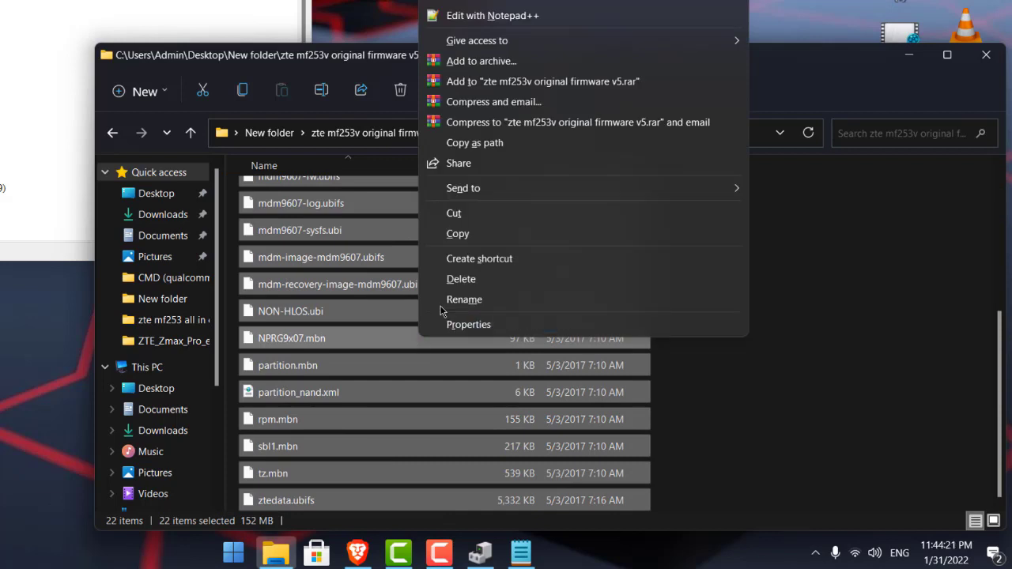
click(470, 236)
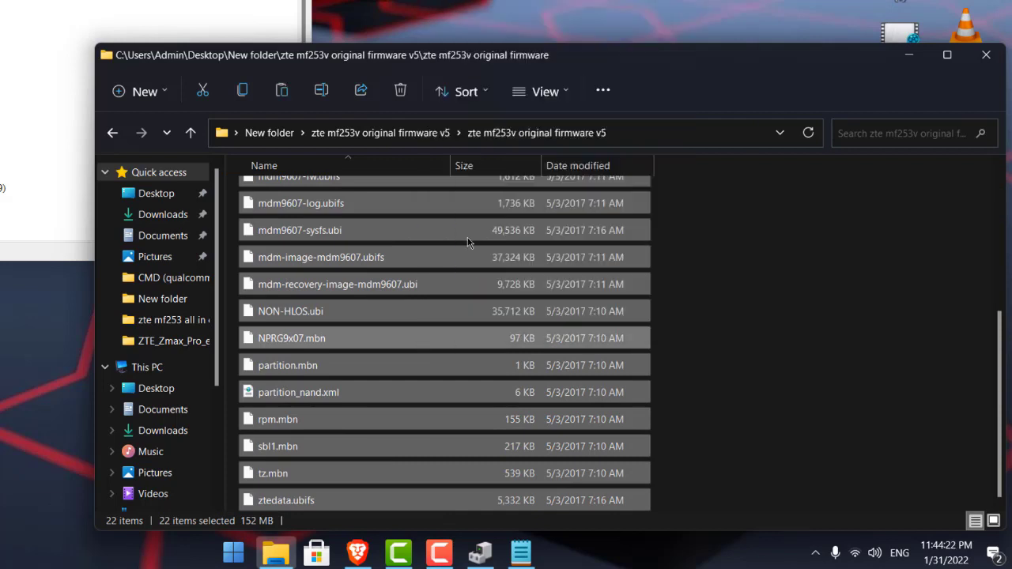
Paste the 22 copied firmware files into New folder > 283 v > Fastboot.
click(113, 133)
click(112, 133)
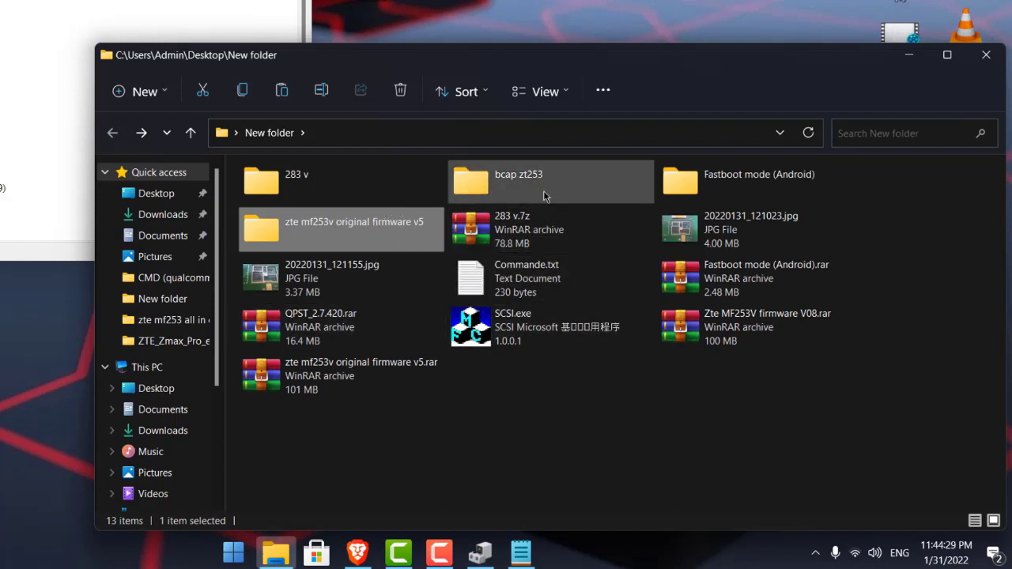
double_click(399, 188)
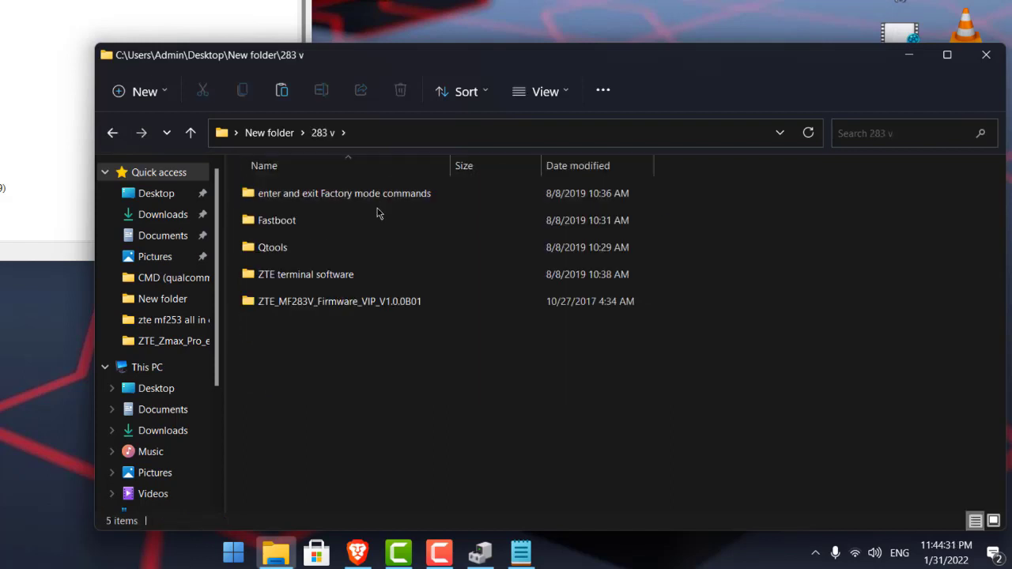
double_click(334, 223)
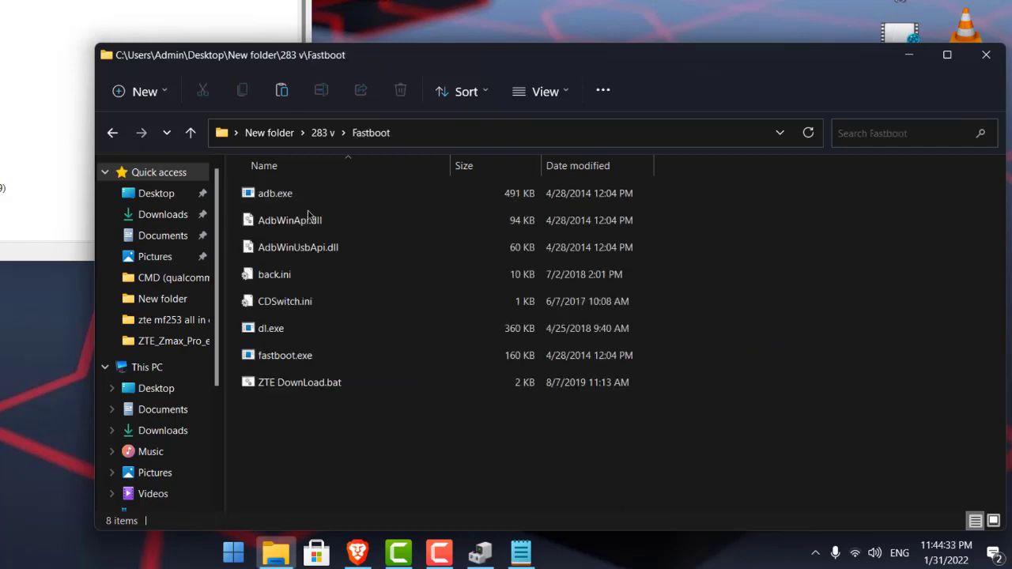
right_click(752, 225)
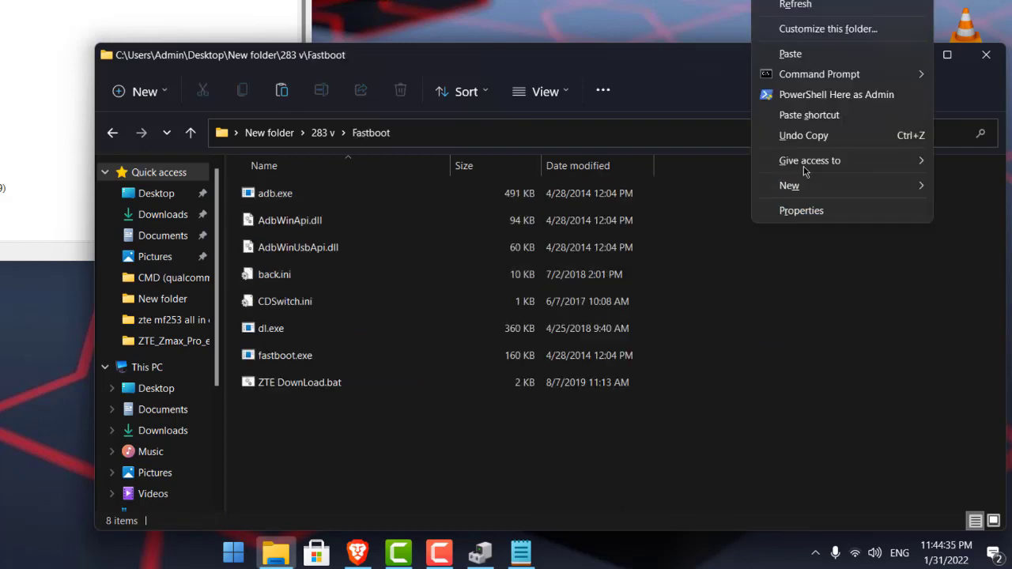
click(803, 57)
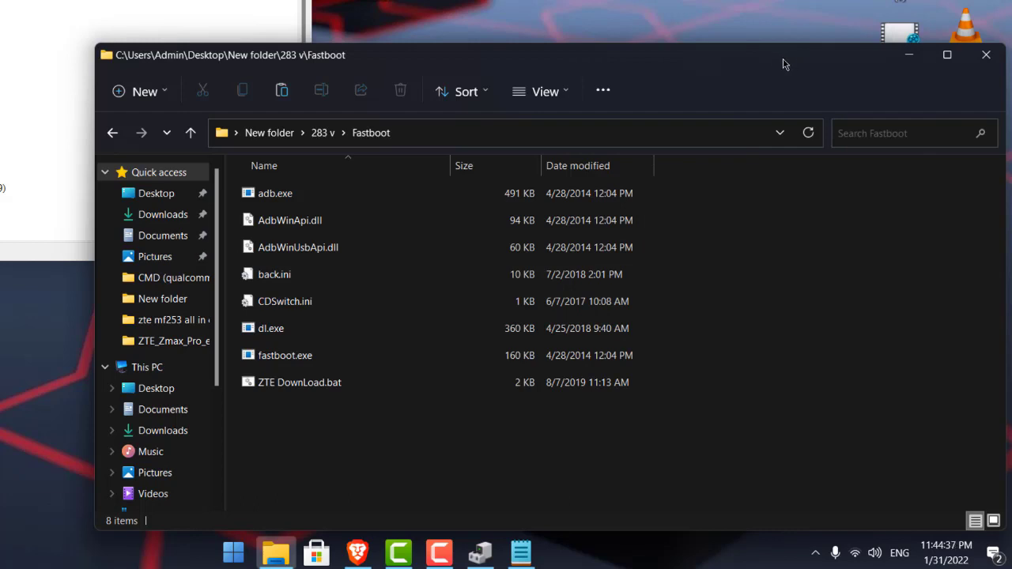
scroll(735, 273, up, 2)
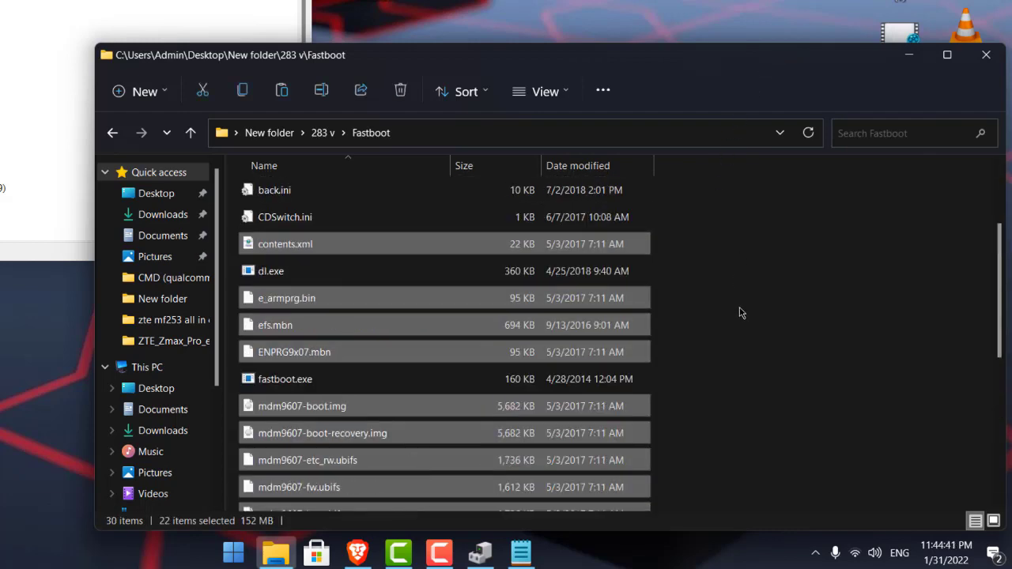
click(732, 313)
Review the Fastboot file list, then step back to 283 v and reopen Fastboot.
scroll(540, 385, down, 5)
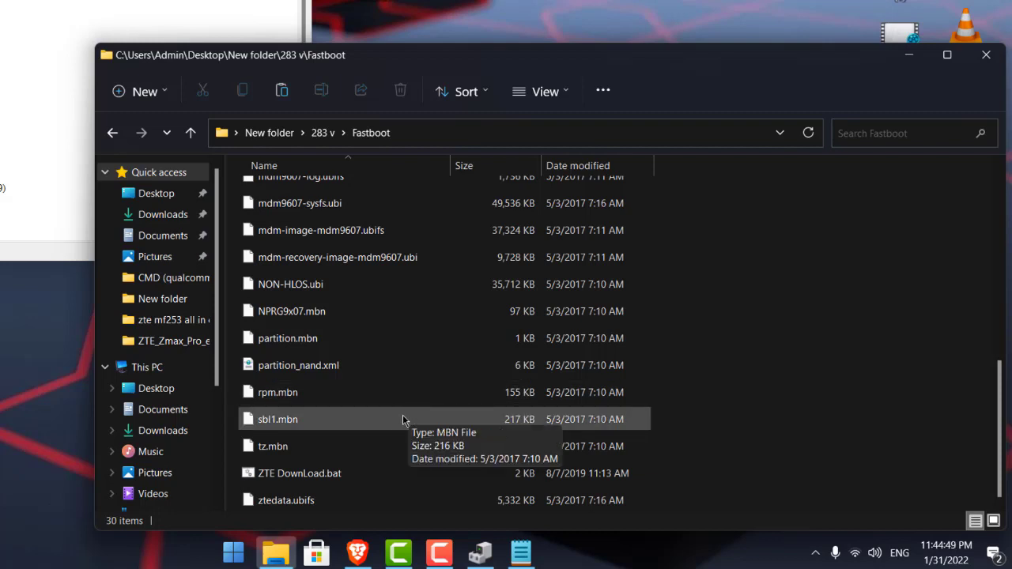
scroll(417, 426, up, 6)
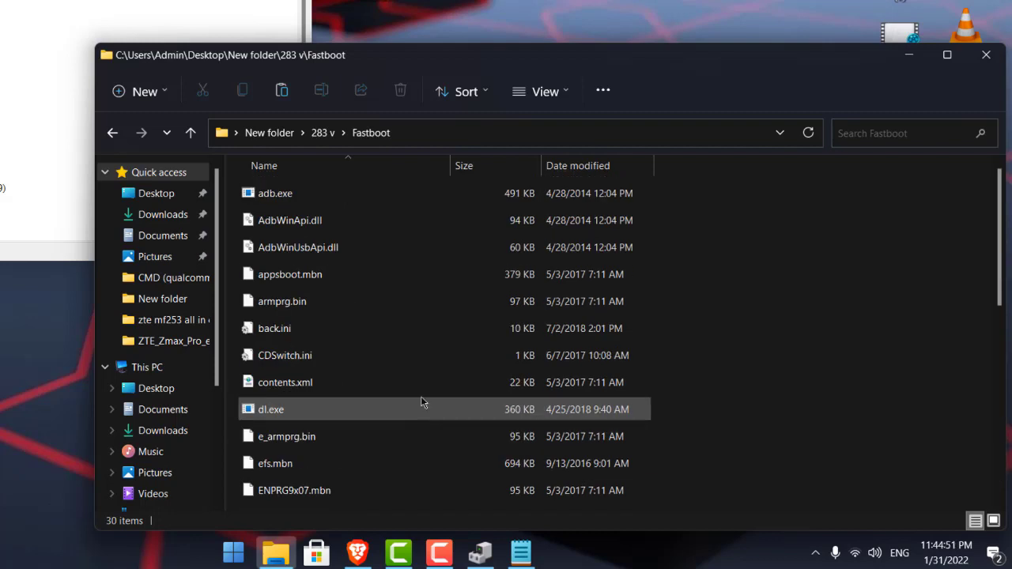
scroll(425, 387, down, 2)
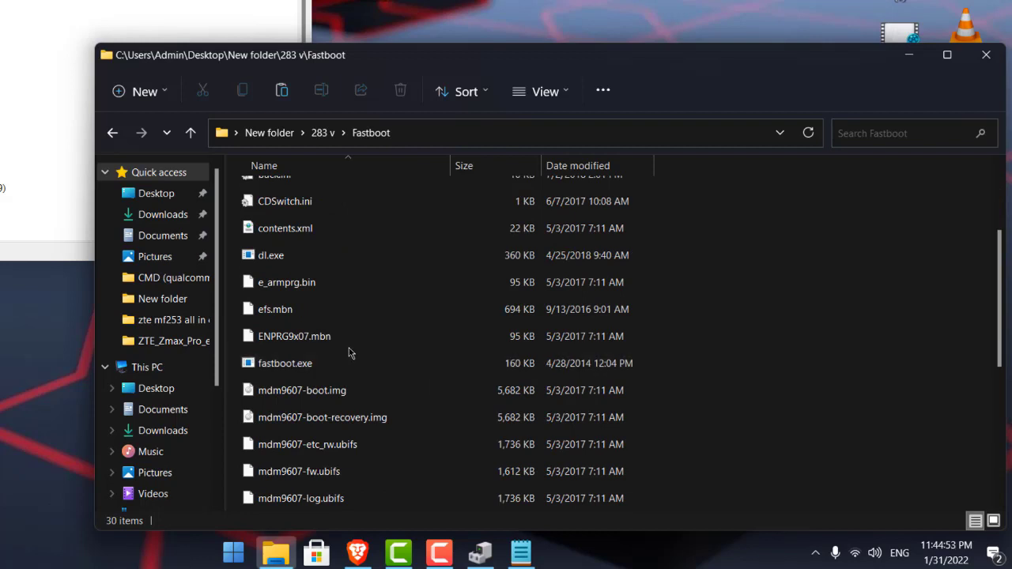
scroll(351, 352, up, 1)
mouse_move(264, 332)
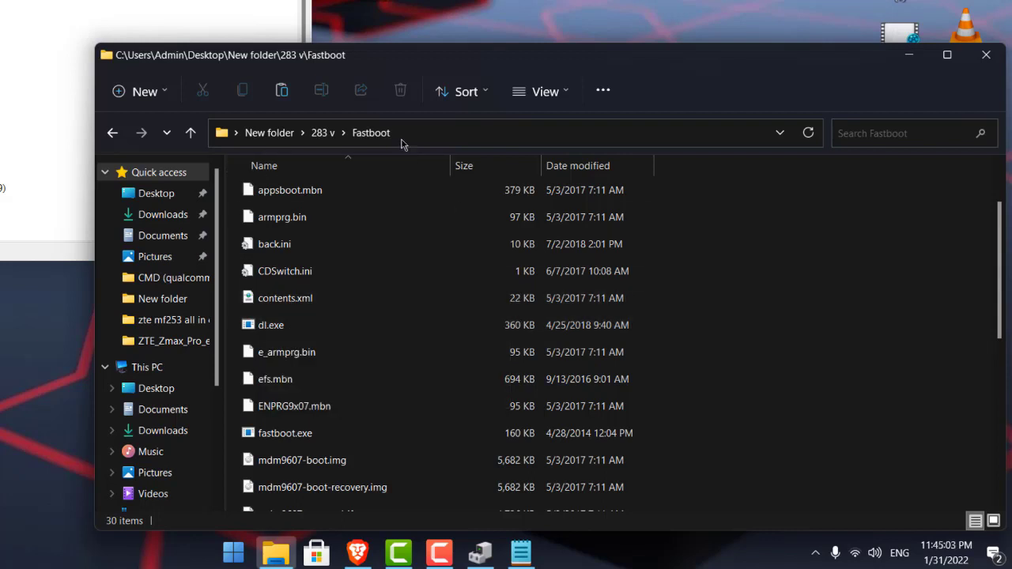
click(112, 133)
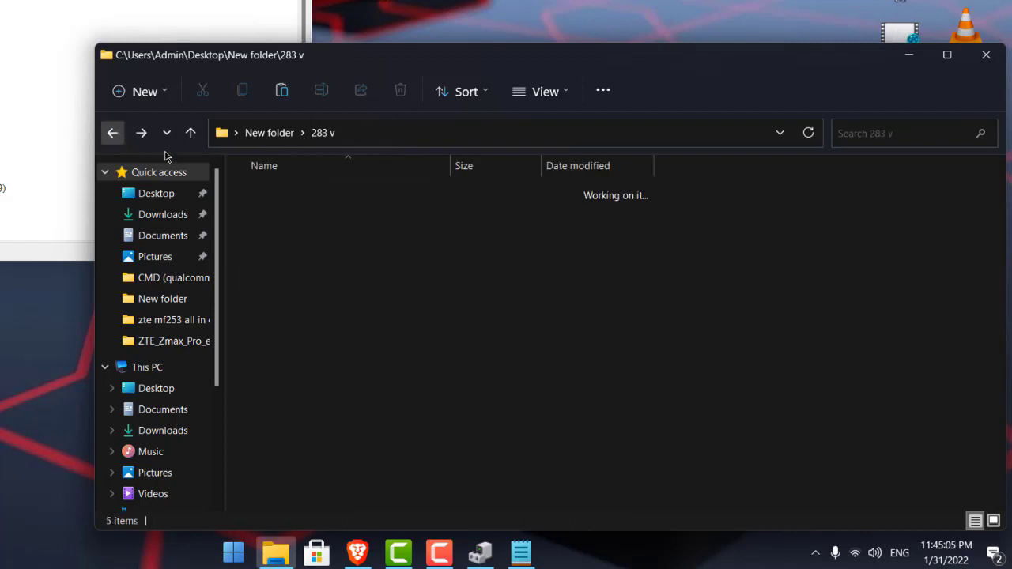
double_click(317, 224)
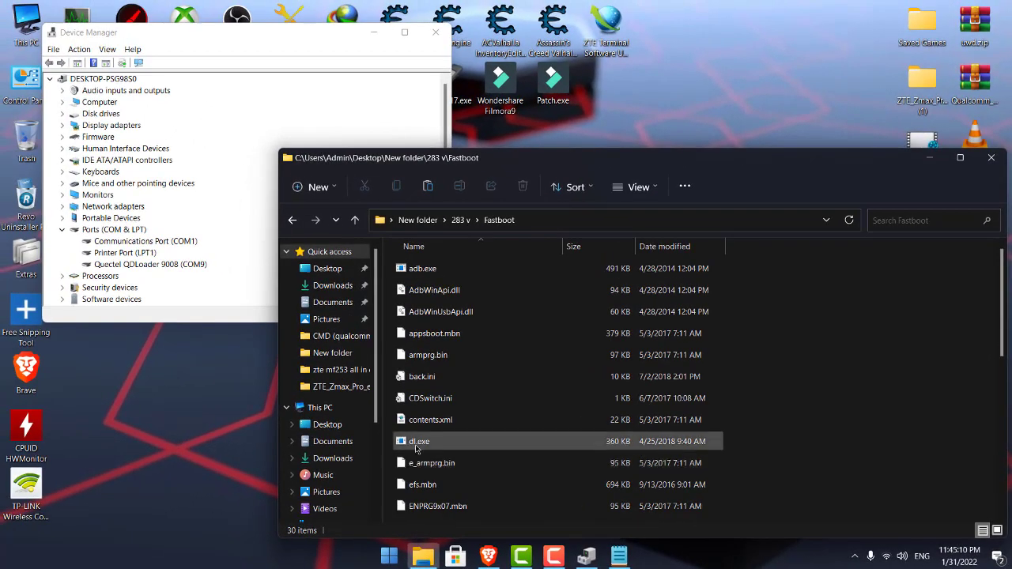
Run dl.exe's one-key update, retry once after the bmdefsys.ubi failure, and close the tool.
double_click(266, 411)
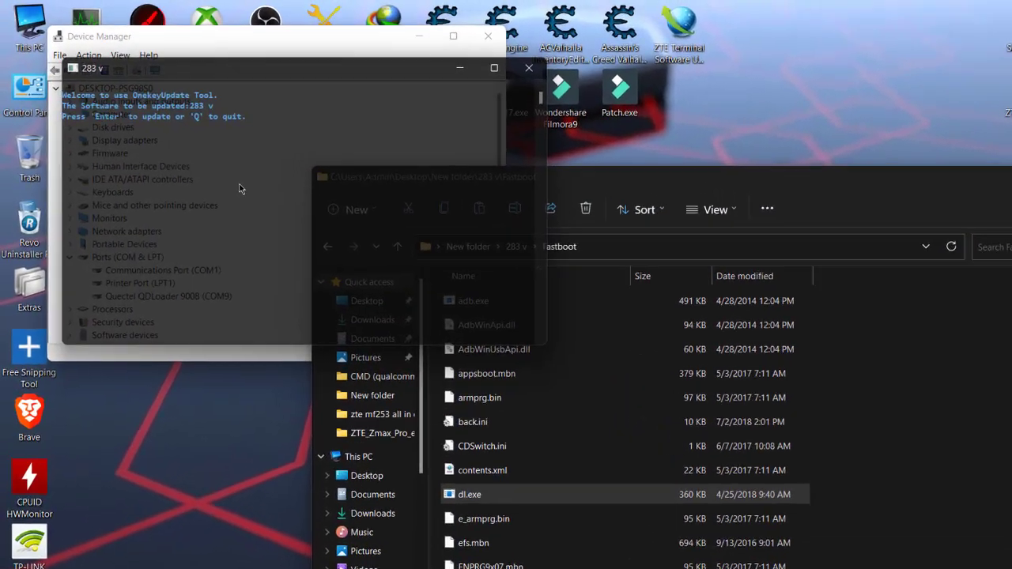
key(Return)
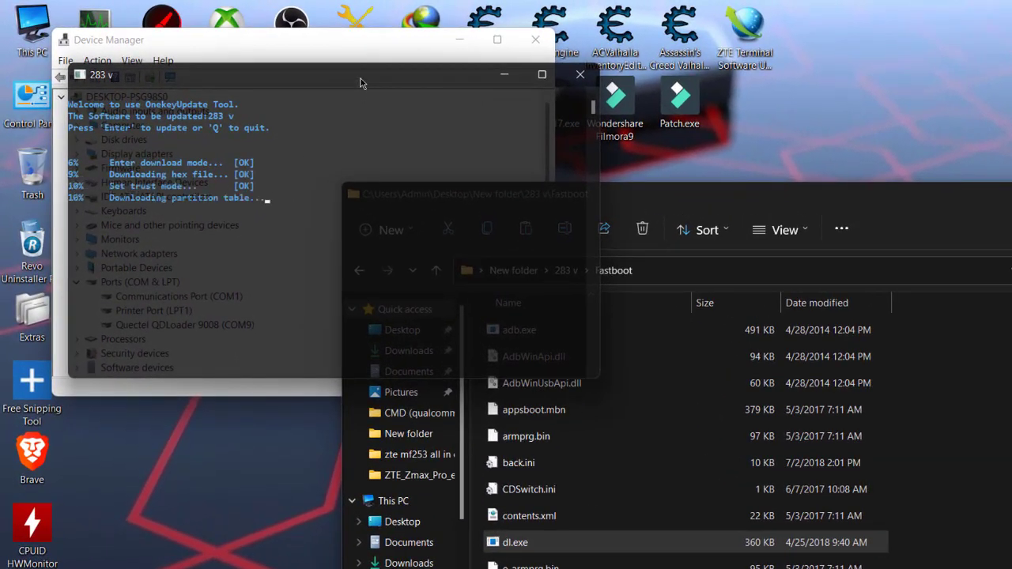
drag(360, 78, 574, 81)
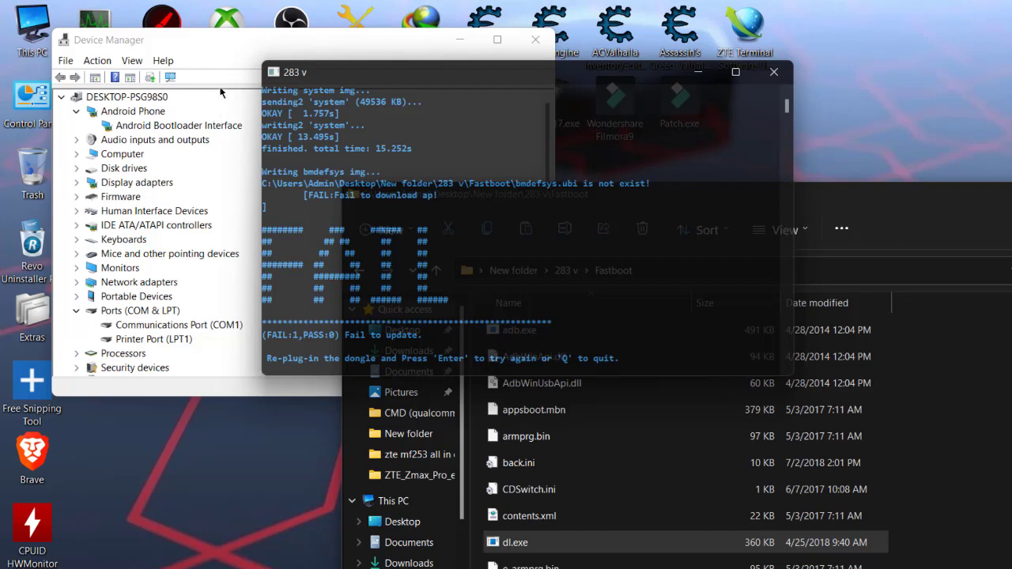
key(Return)
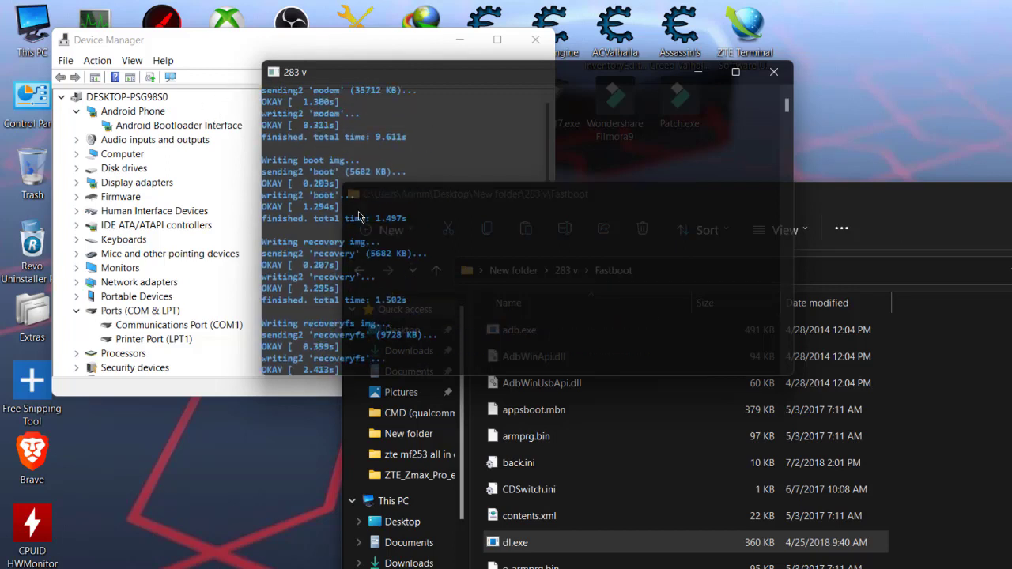
scroll(495, 160, up, 4)
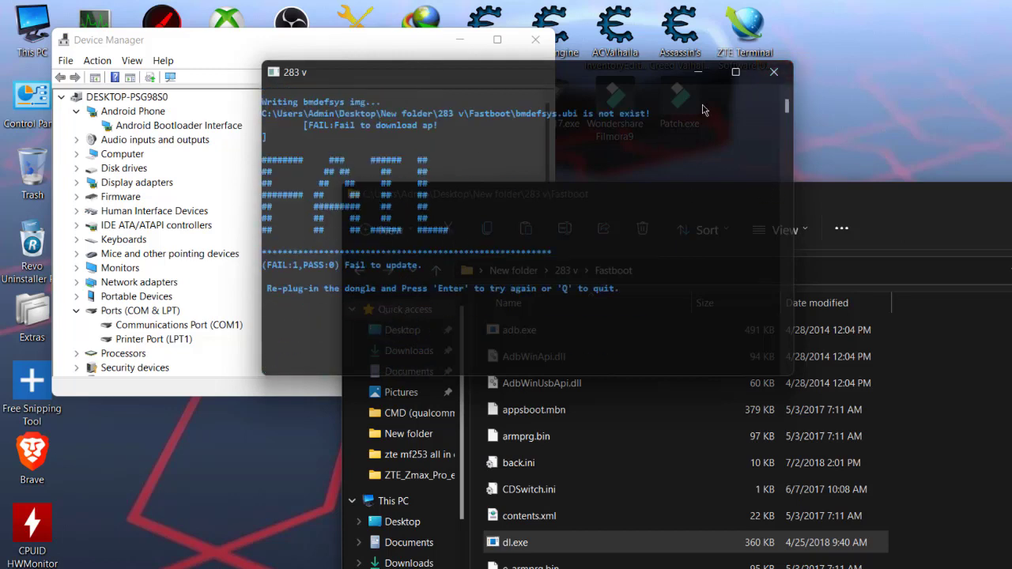
click(773, 70)
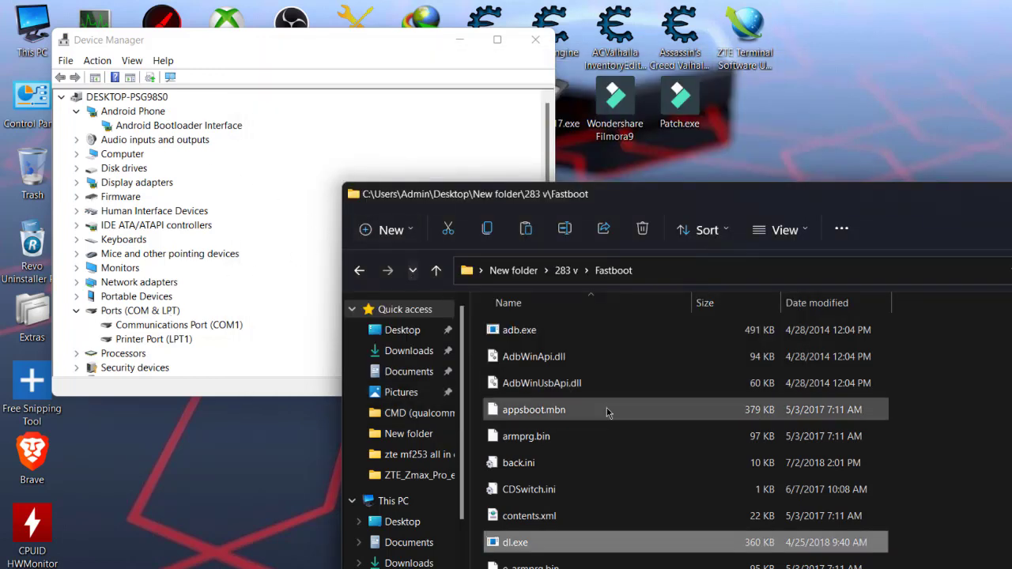
scroll(605, 407, down, 2)
scroll(604, 407, up, 2)
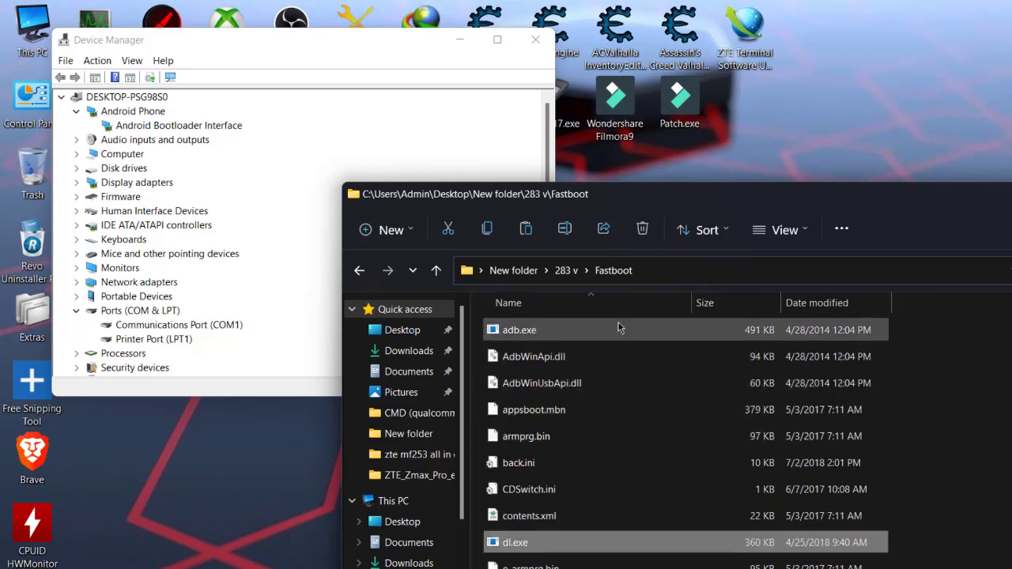
scroll(665, 416, down, 5)
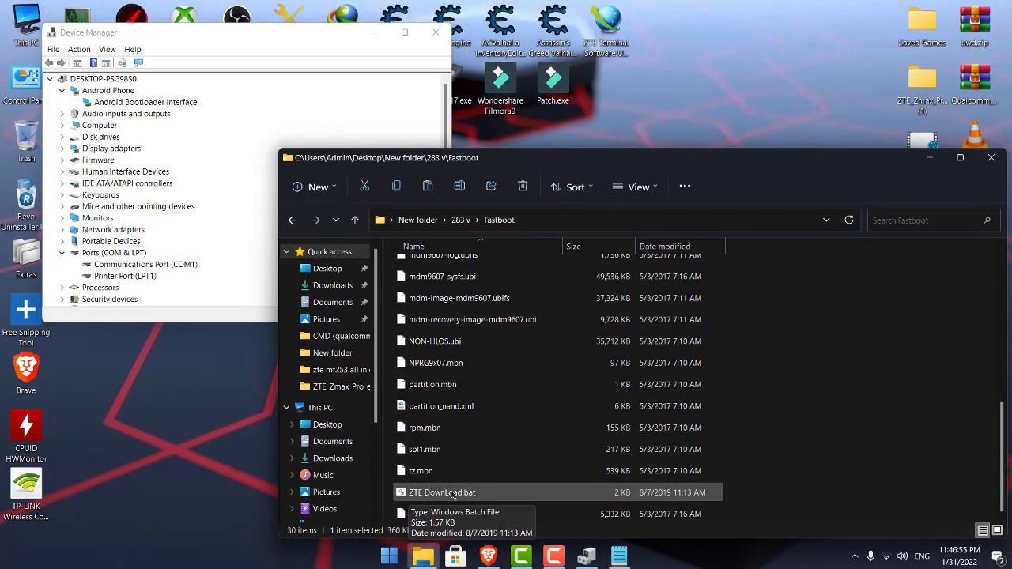
Run ZTE DownLoad.bat to flash the images over fastboot, checking the router in Device Manager.
double_click(453, 494)
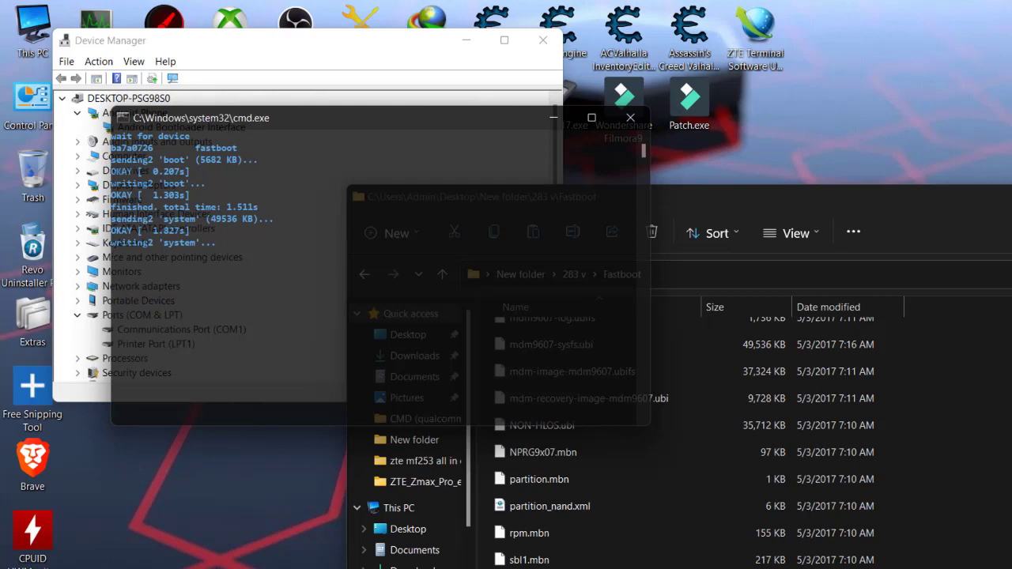
click(289, 74)
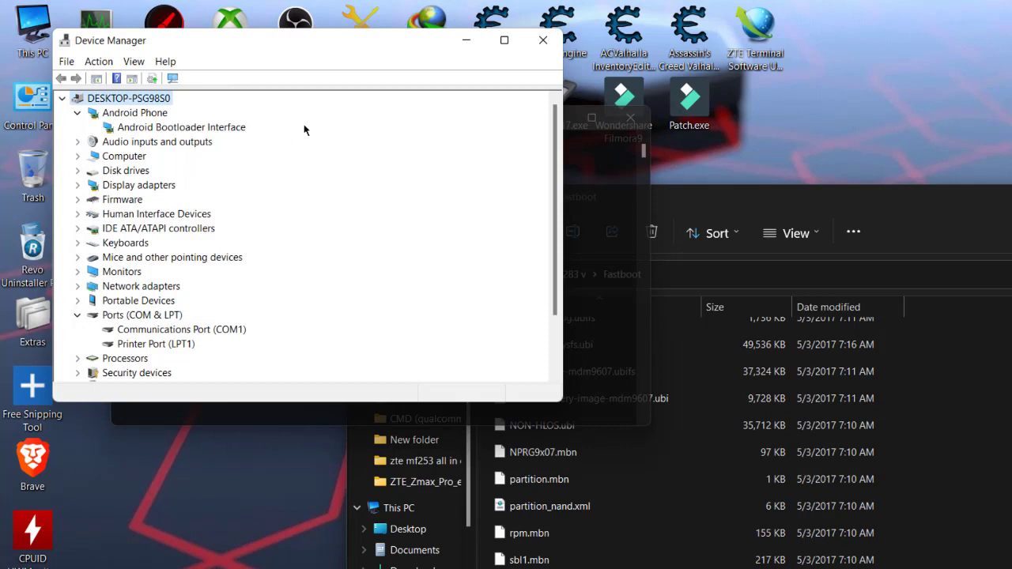
click(584, 165)
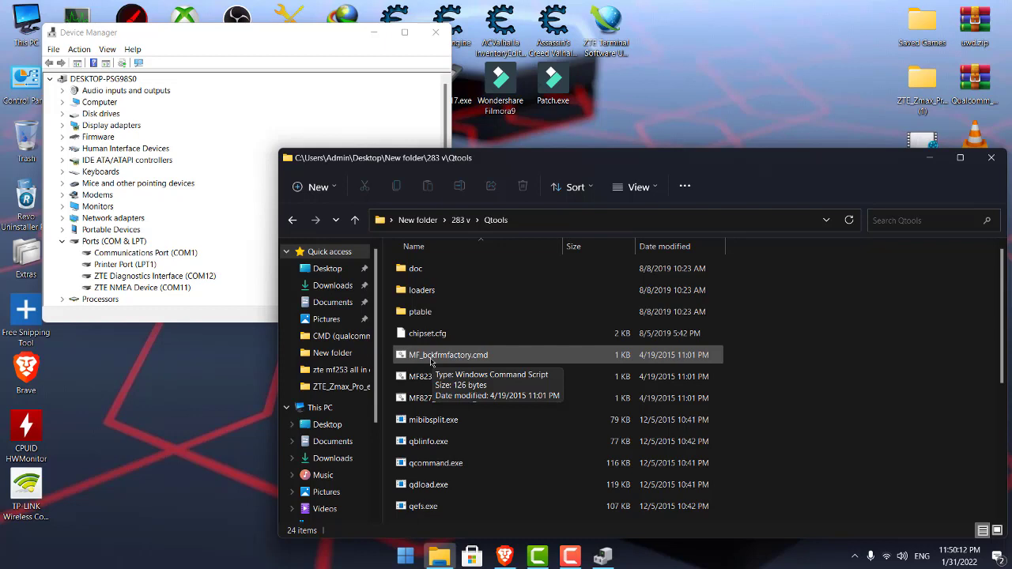
Run MF_bckfrmfactory.cmd with diag port 12 and close the finished script window.
double_click(435, 357)
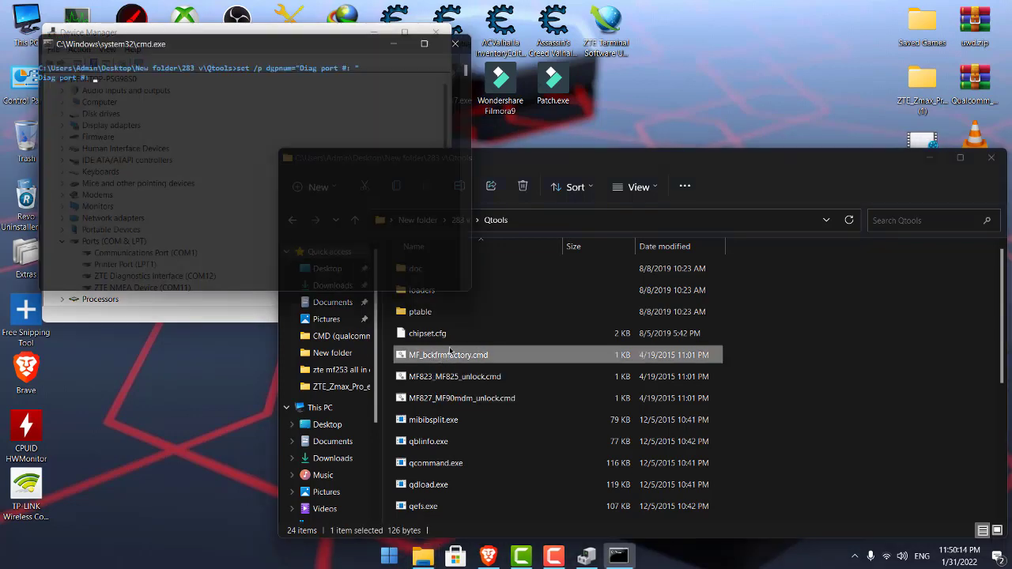
text(12)
key(Return)
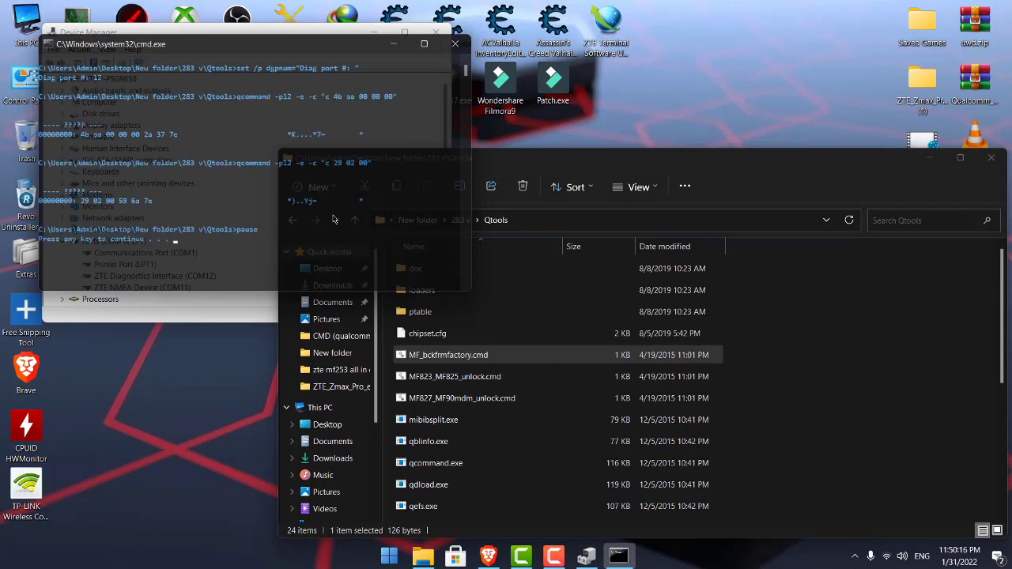
key(Return)
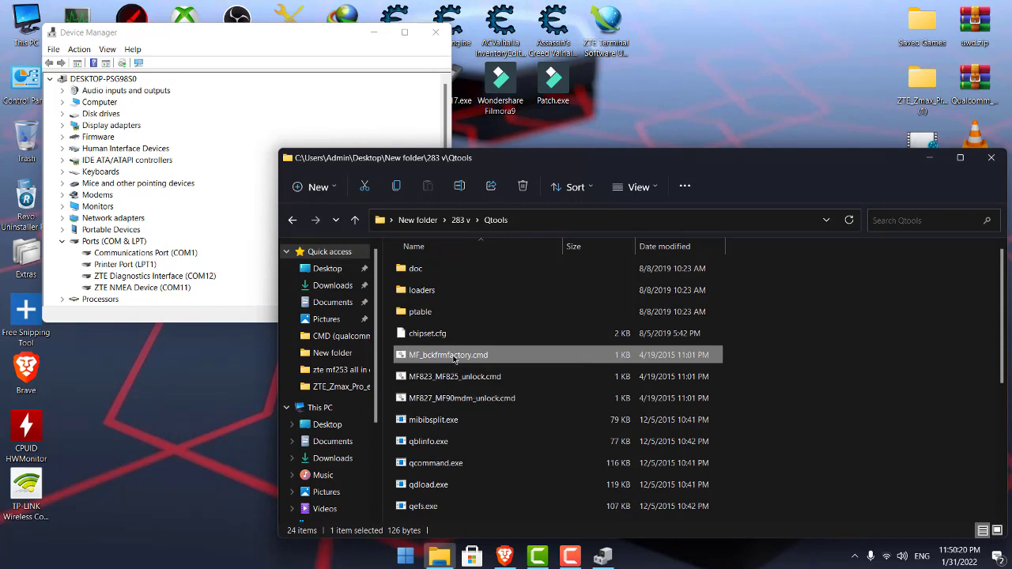
Rerun the factory-reset script with port 12, rescan Device Manager, and switch to Brave.
double_click(418, 359)
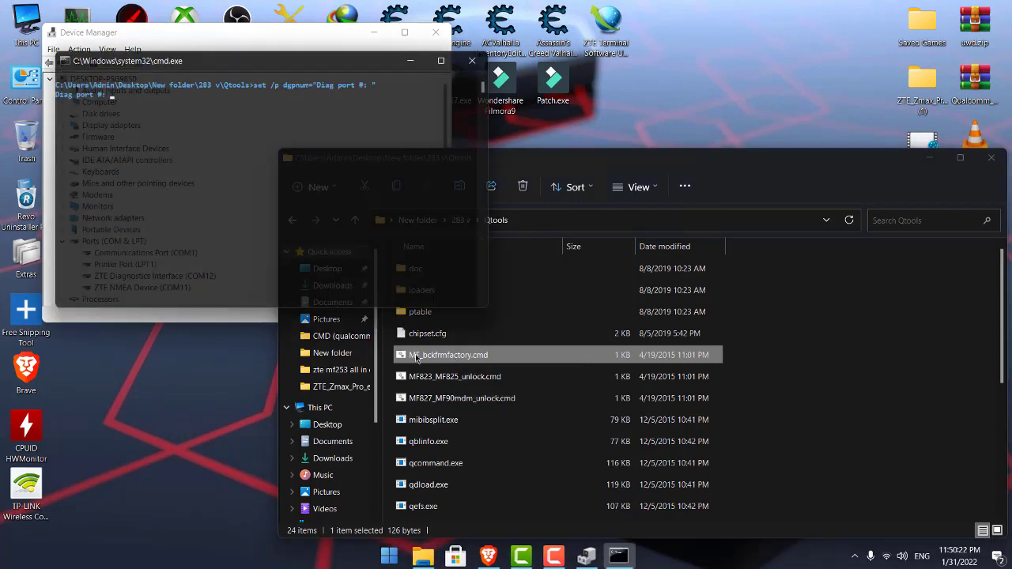
text(12)
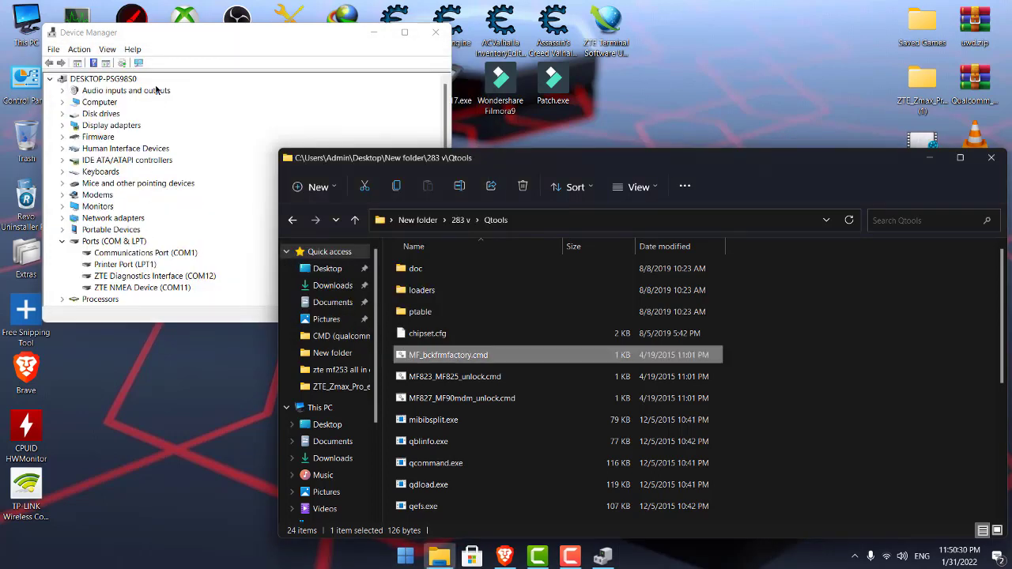
click(140, 62)
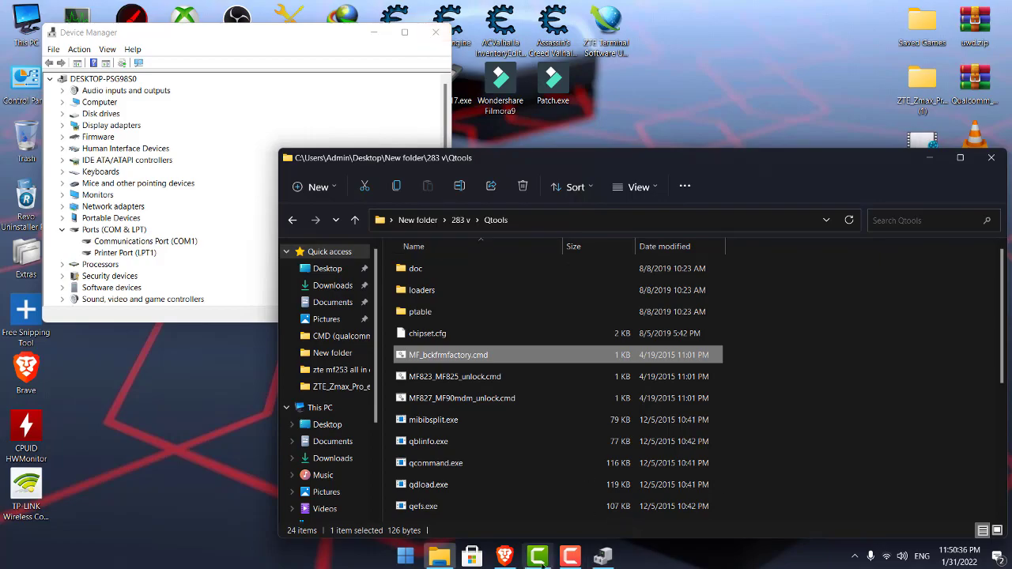
click(505, 557)
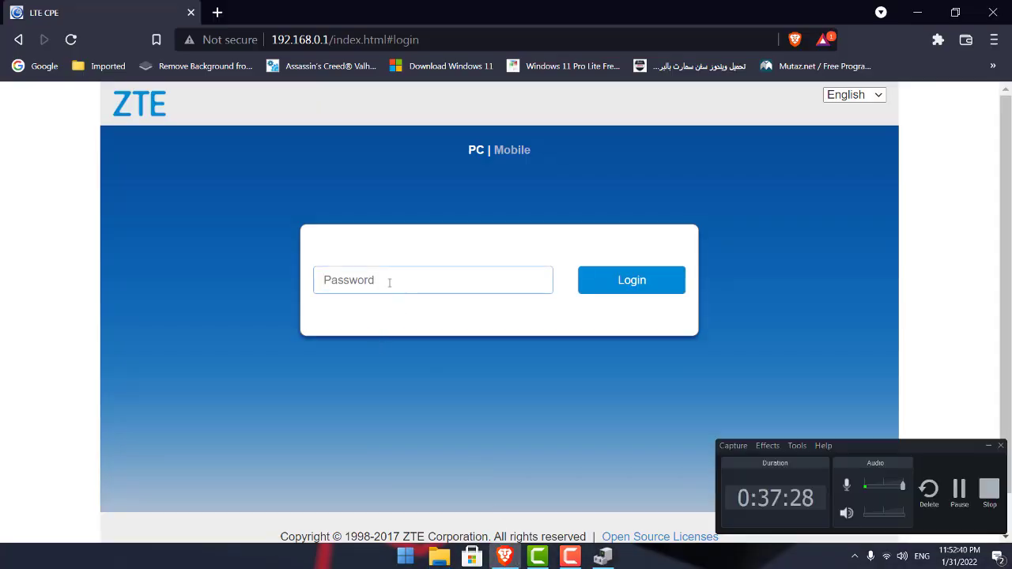
Log in to the router with the default password and decline changing it.
text(admin)
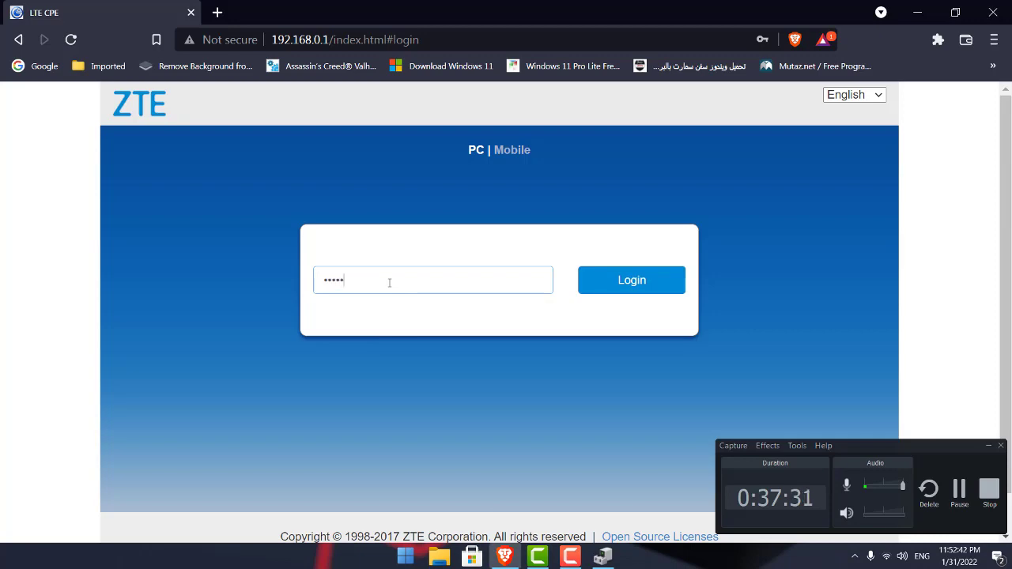
key(Return)
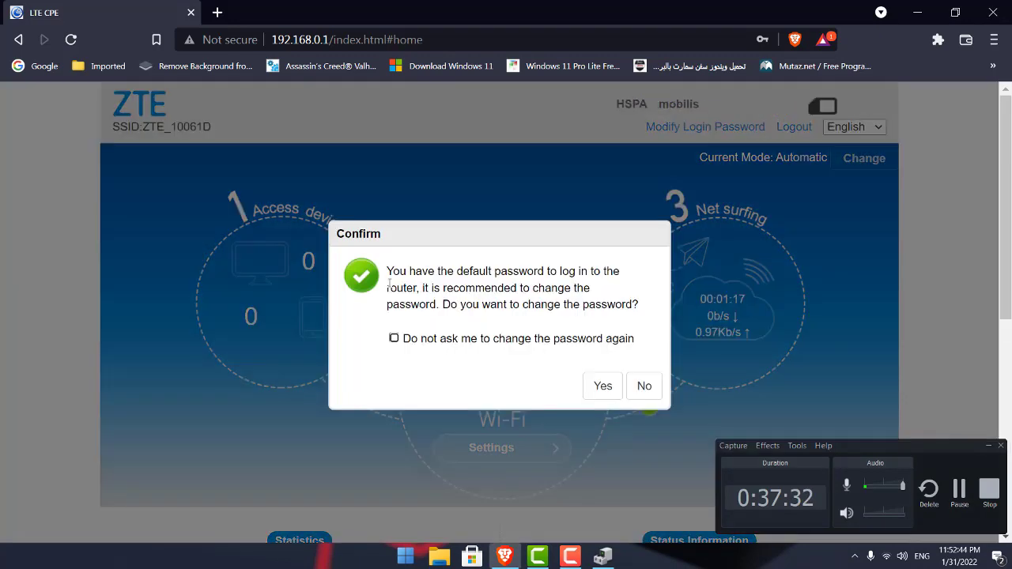
click(644, 385)
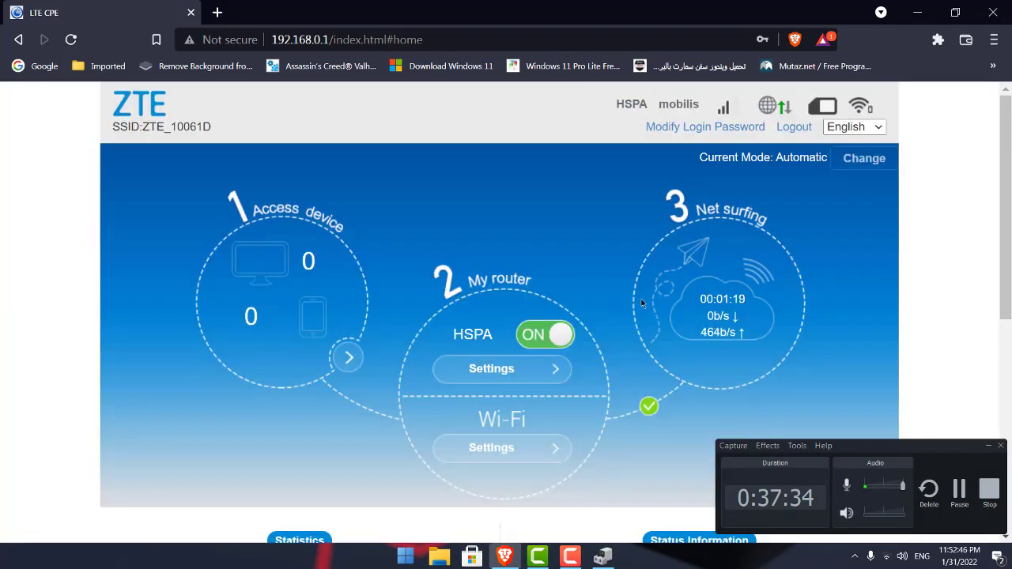
Open Detail Information to confirm software version BD_ENROMF253VV1.0.0B05, then stop the recording.
scroll(642, 309, down, 5)
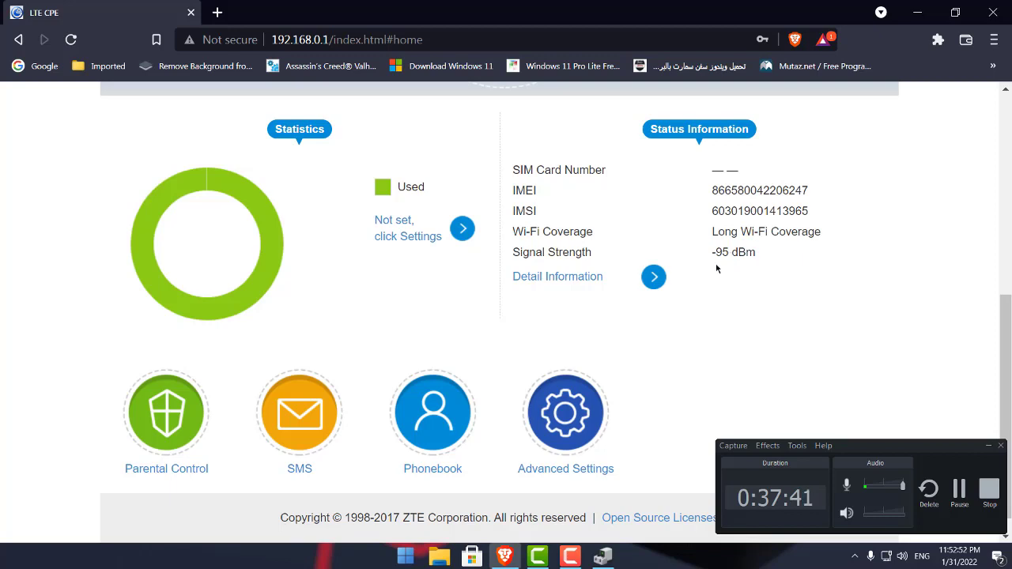
click(554, 277)
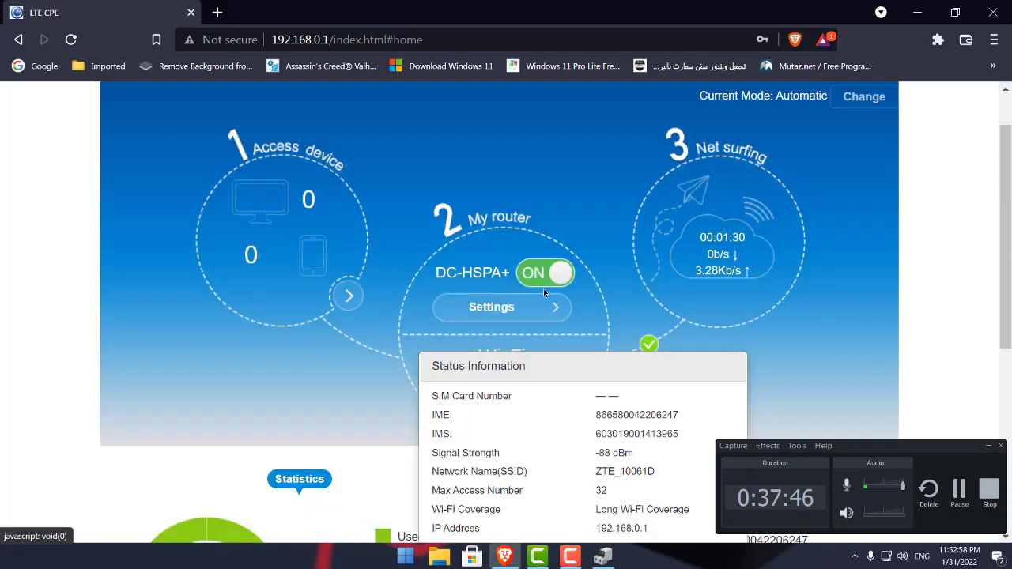
scroll(546, 293, down, 3)
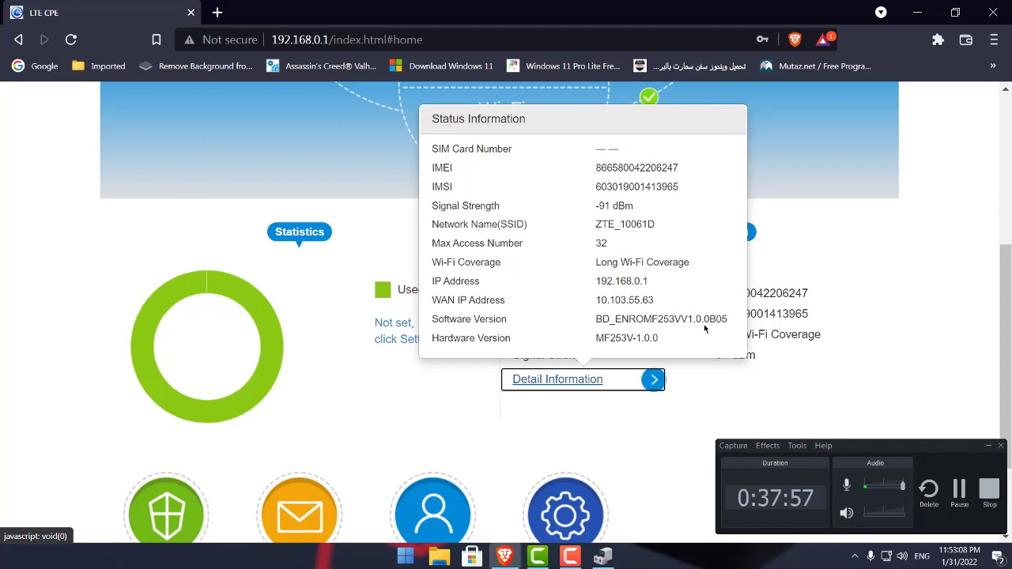
scroll(622, 324, up, 4)
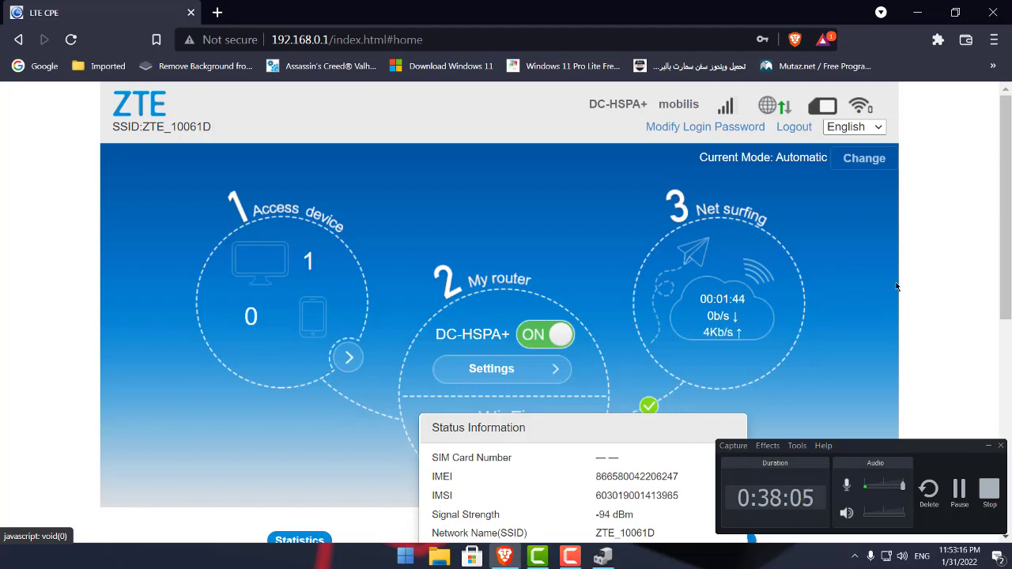
scroll(612, 273, down, 4)
scroll(620, 295, up, 4)
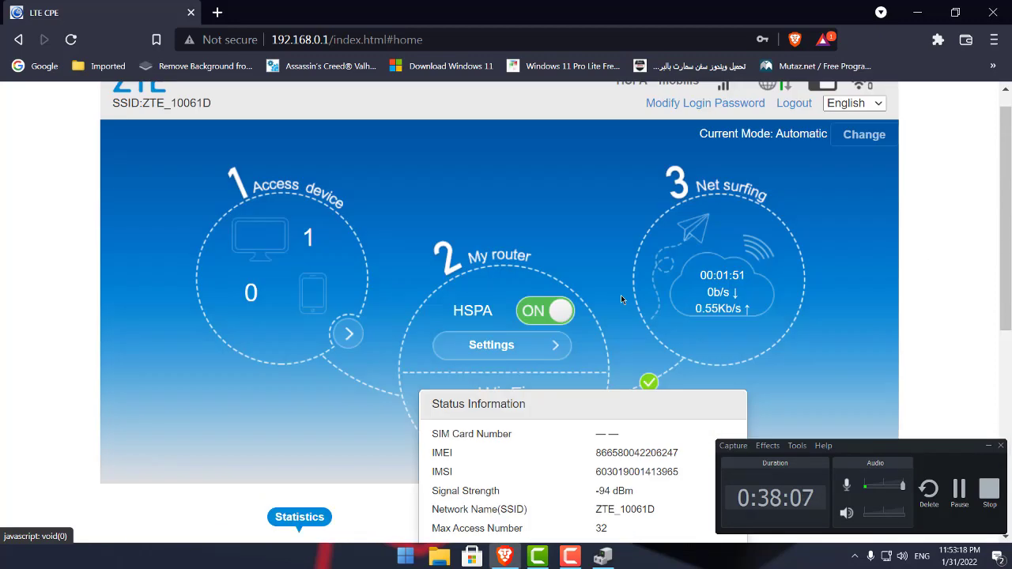
scroll(620, 295, down, 1)
scroll(621, 297, up, 1)
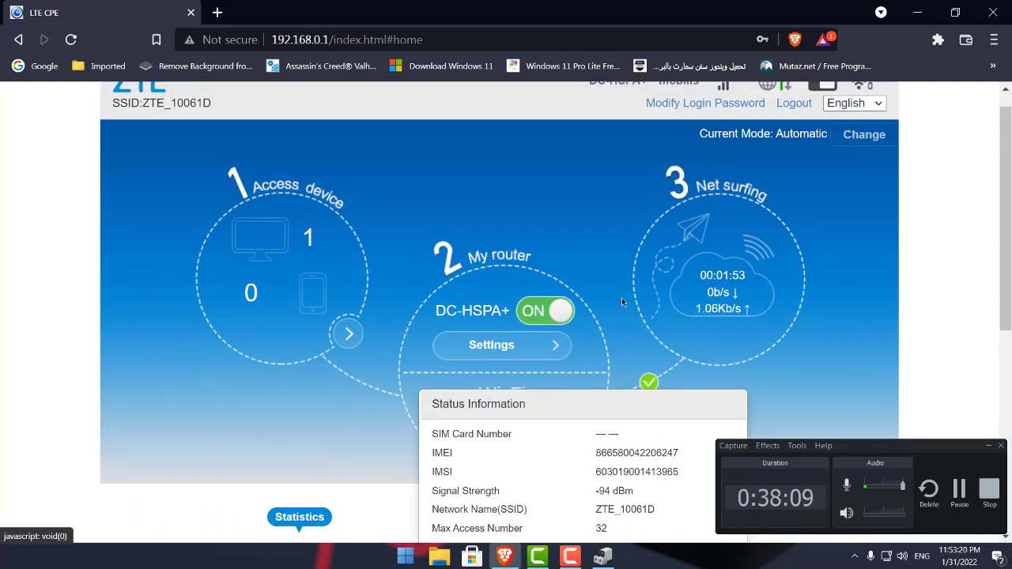
scroll(622, 305, up, 1)
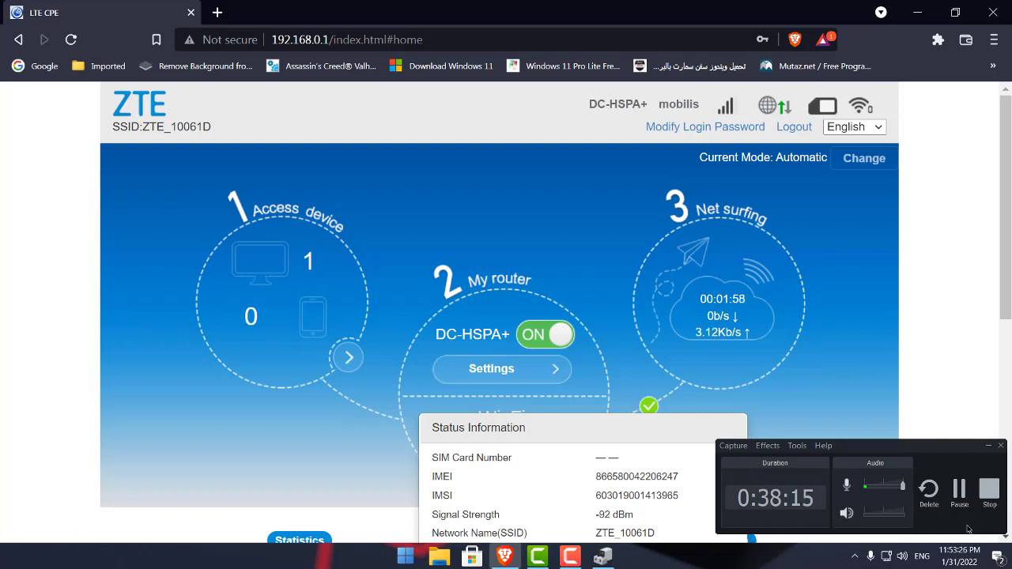
click(989, 490)
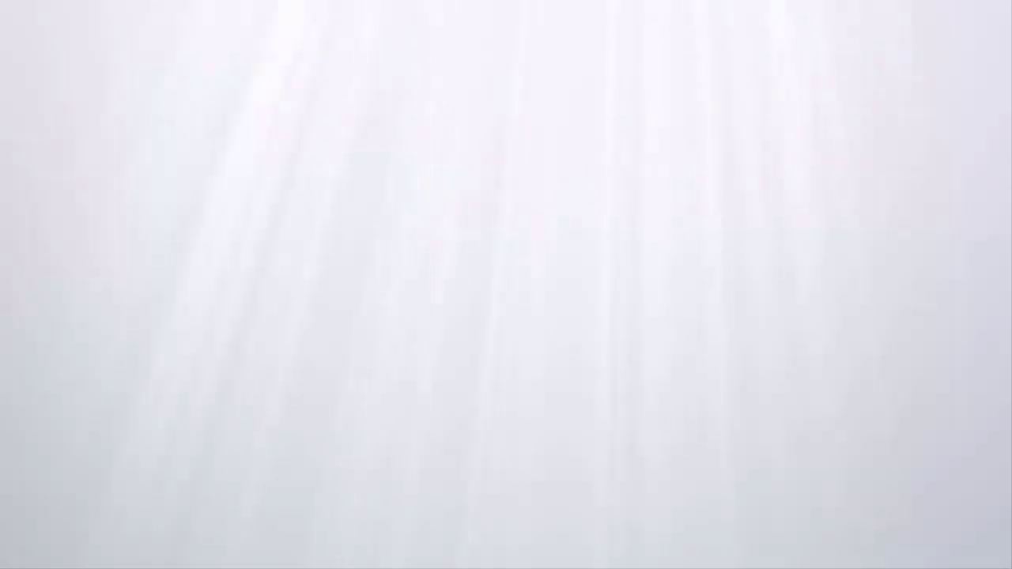